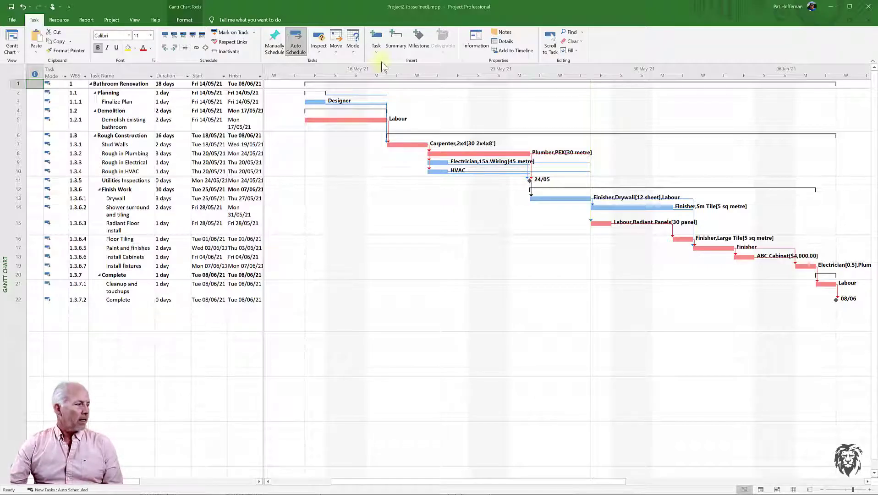
- View the entire project's timeline in the Tracking Gantt view and return to the Gantt Chart view
right_click(8, 168)
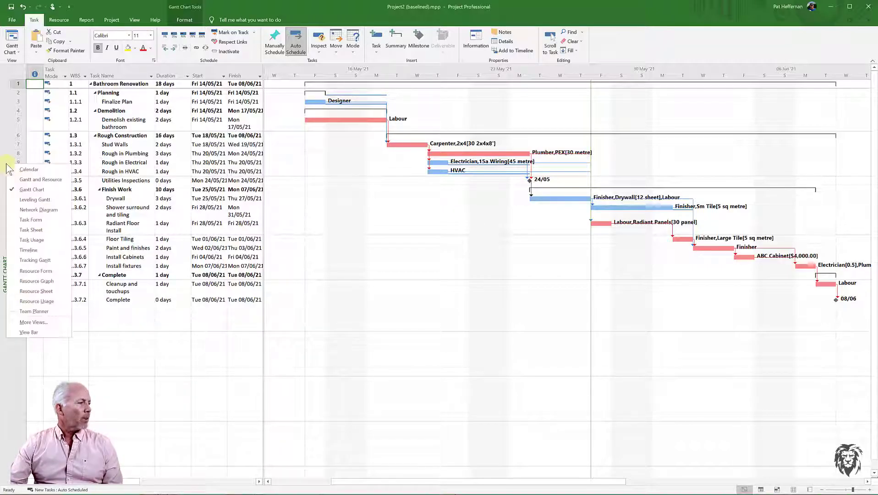
click(35, 257)
click(135, 20)
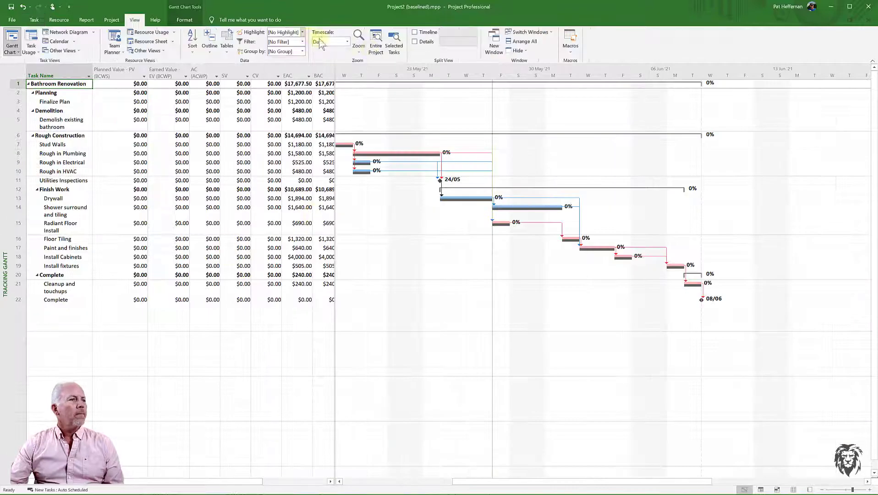
click(376, 46)
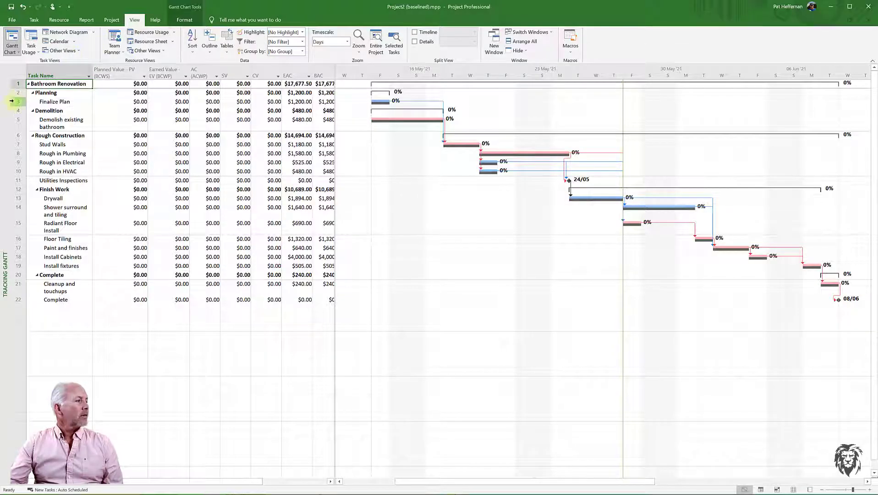
right_click(5, 112)
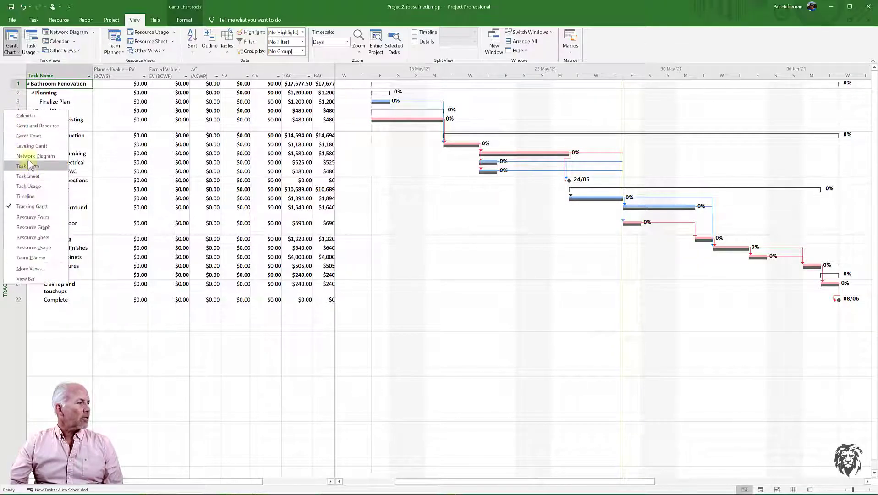
click(29, 136)
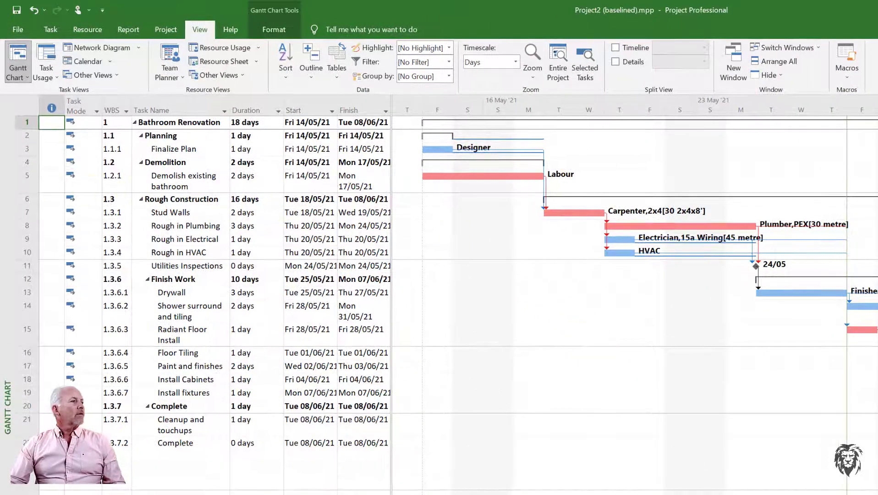
- Set the project's status date to Wed 19/05/2021
click(166, 29)
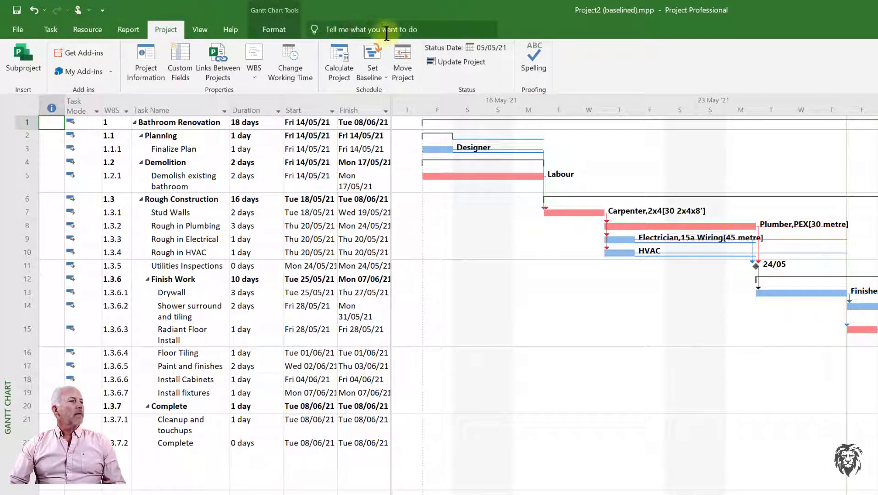
click(490, 47)
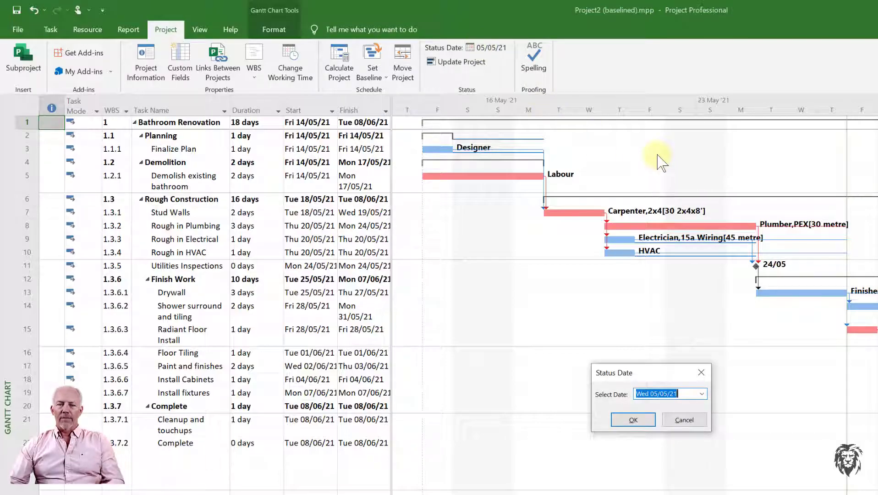
click(702, 394)
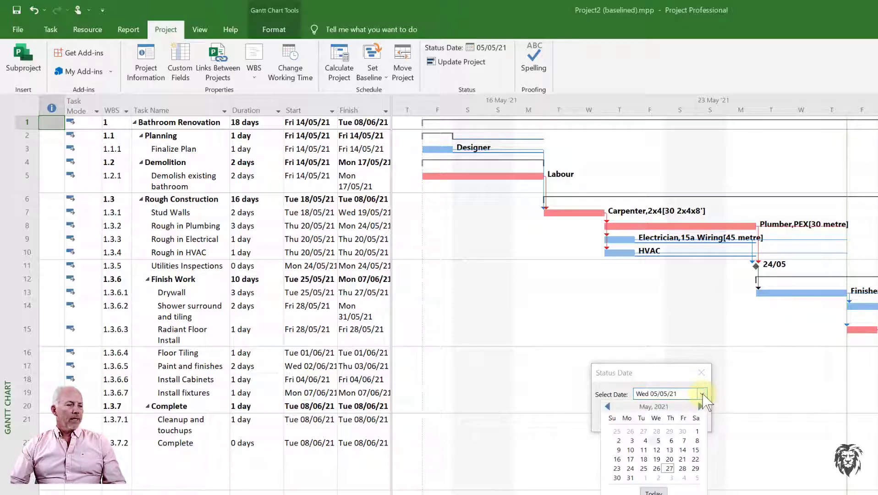
click(658, 458)
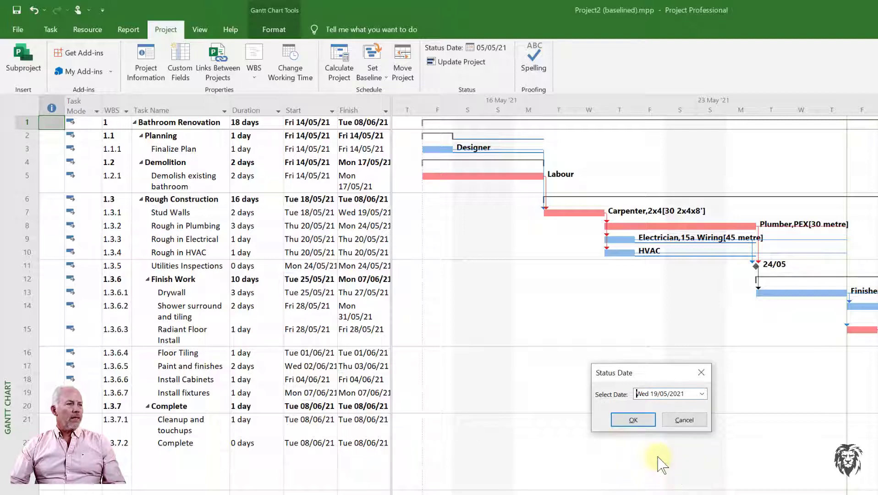
click(651, 426)
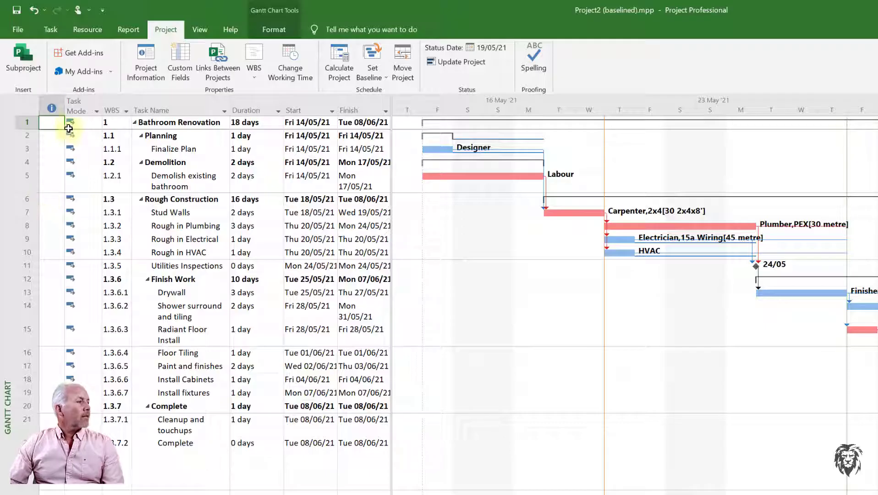
- Switch the task table to the Tracking table and insert a narrow Indicators column before Task Name
right_click(25, 107)
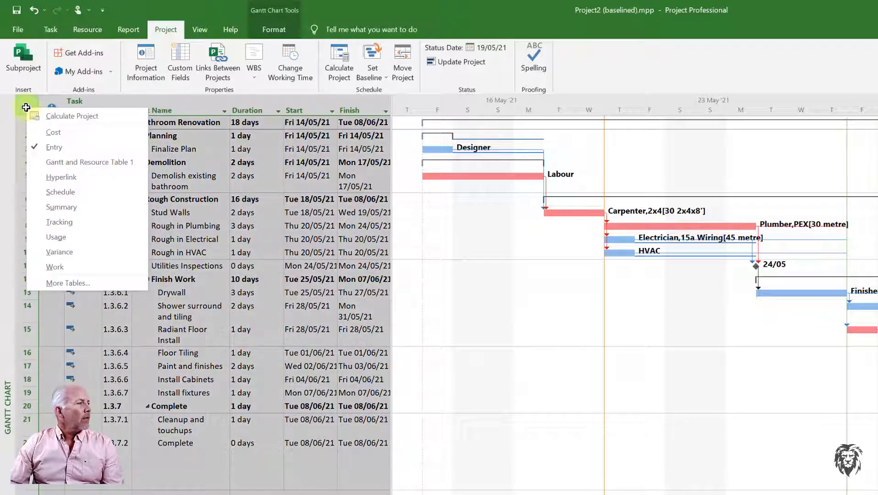
click(36, 223)
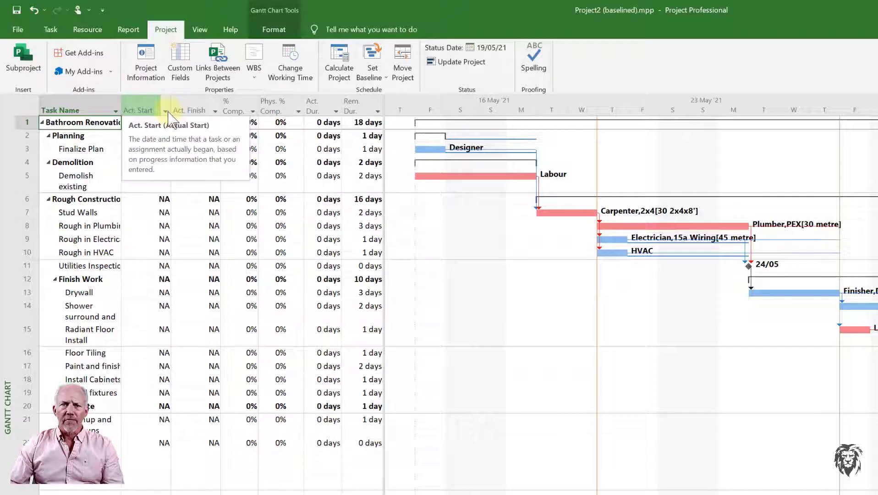
right_click(65, 102)
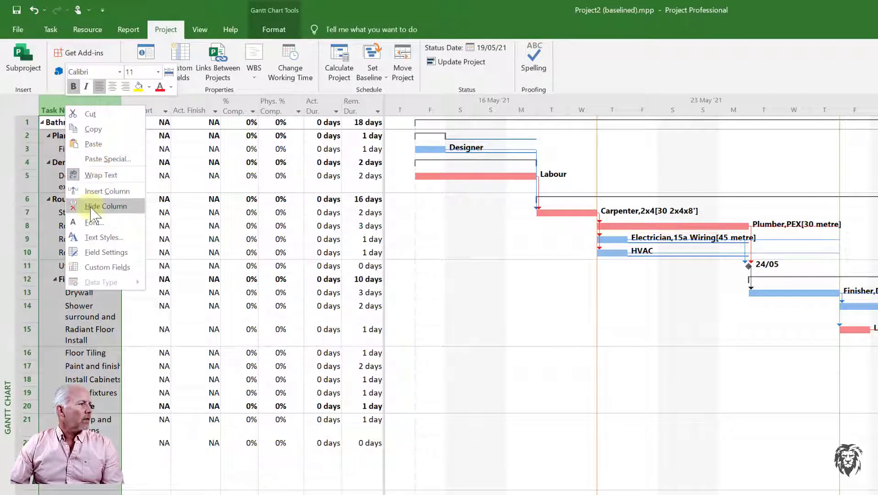
click(101, 197)
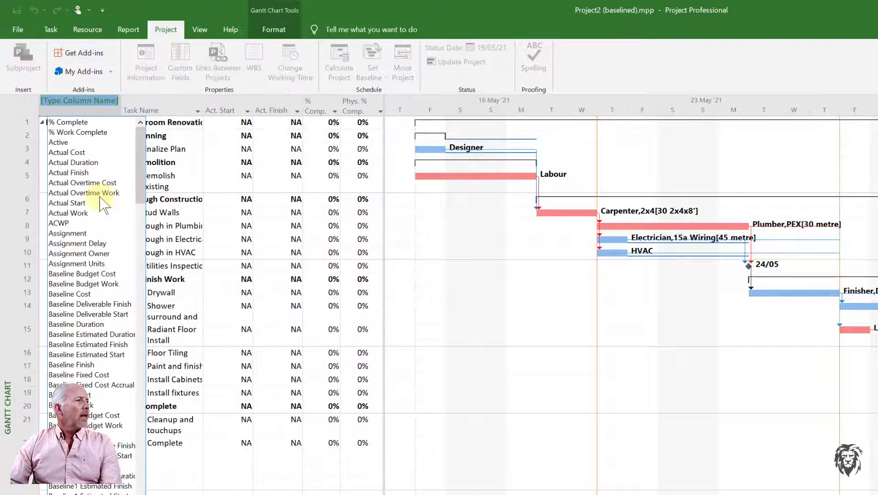
text(in)
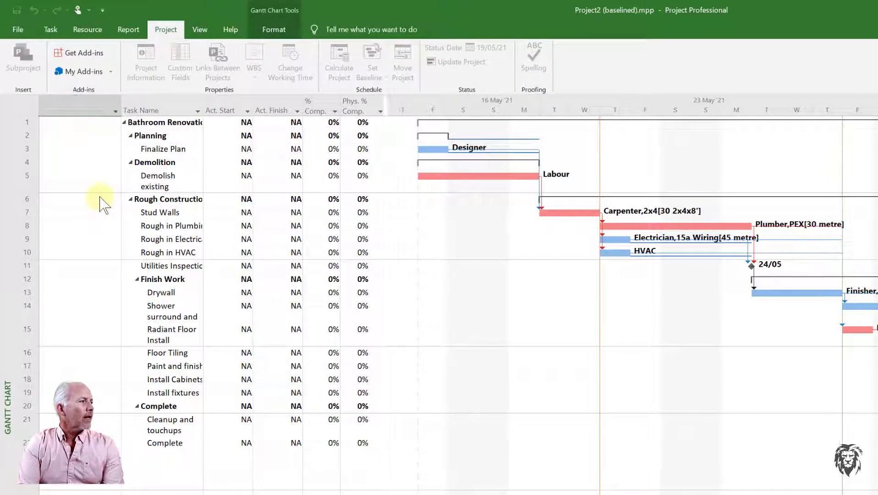
key(Return)
drag(121, 110, 69, 125)
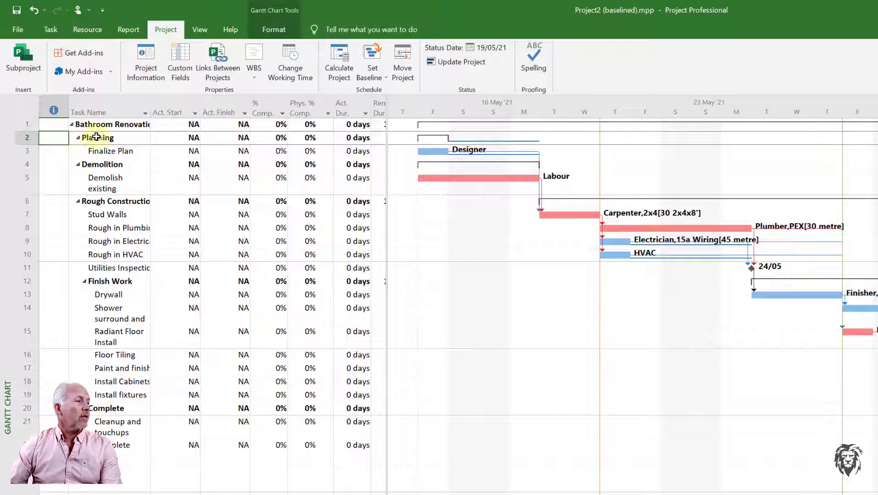
- Insert the Duration column before Act. Start and narrow it slightly
click(160, 105)
right_click(160, 110)
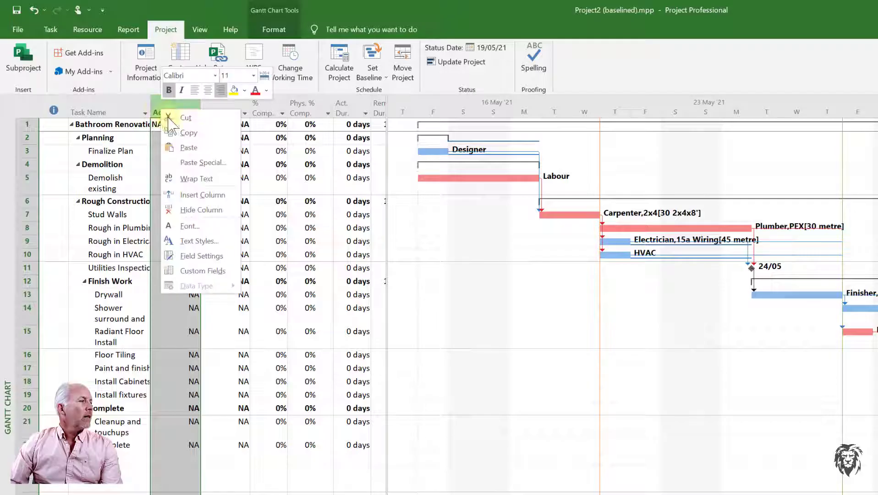
click(211, 198)
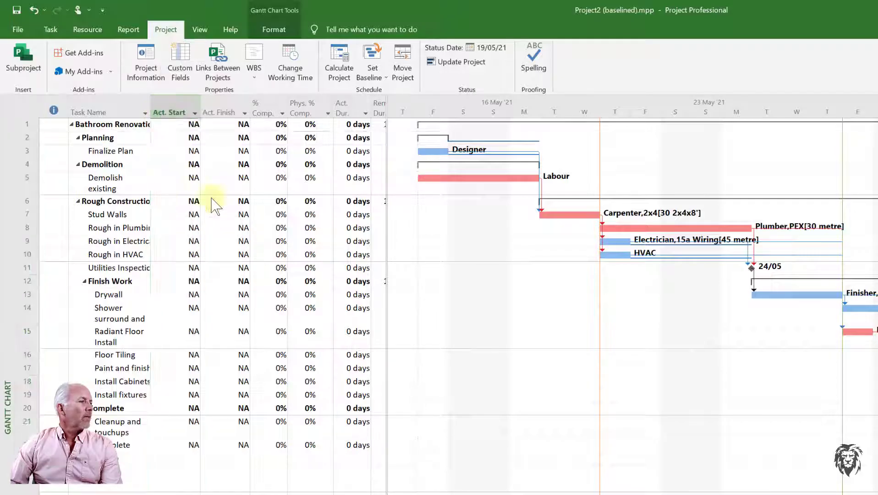
text(date1ura)
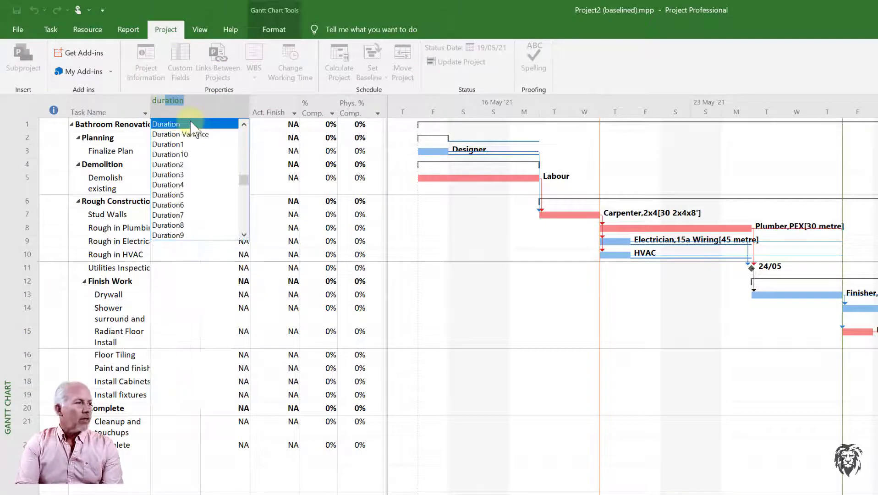
click(191, 124)
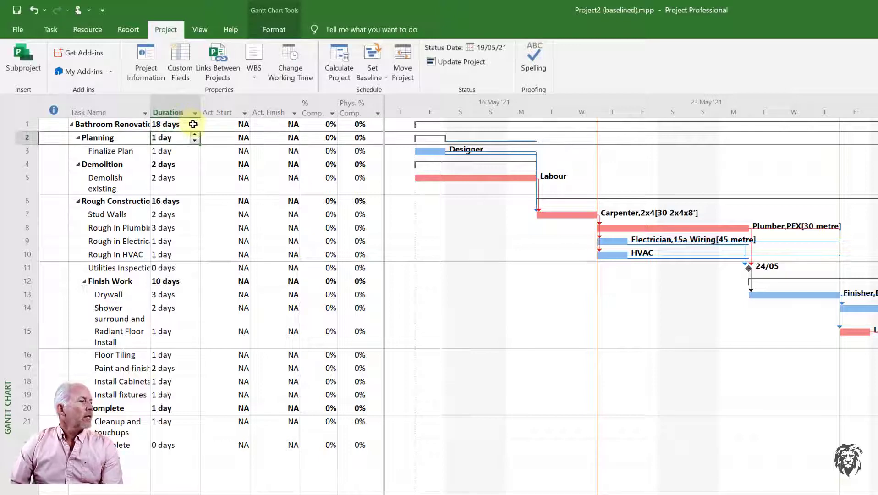
drag(200, 105, 188, 107)
click(195, 177)
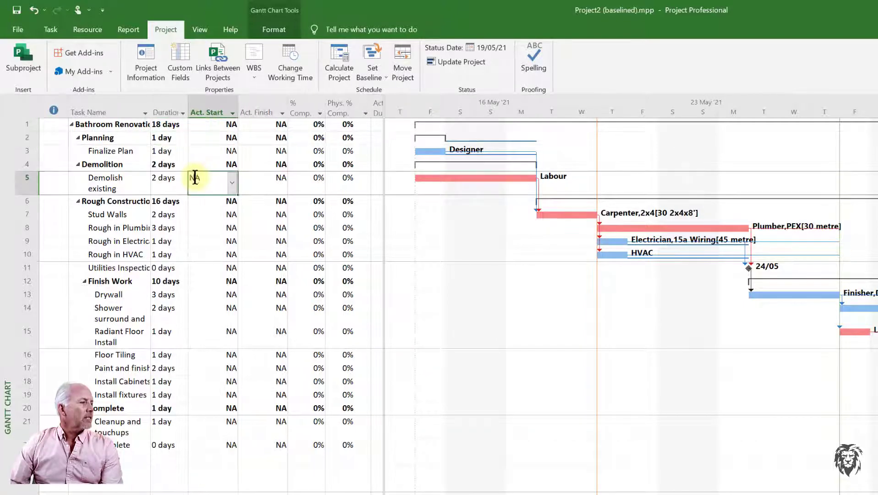
click(202, 164)
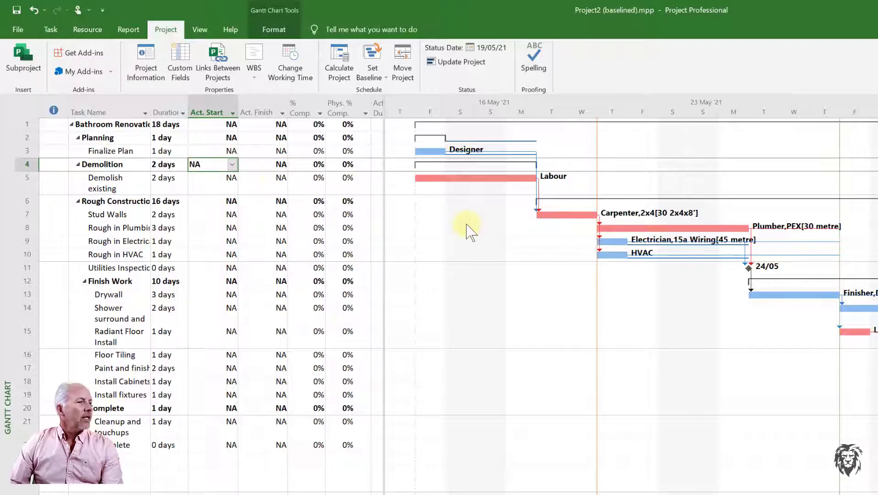
click(91, 138)
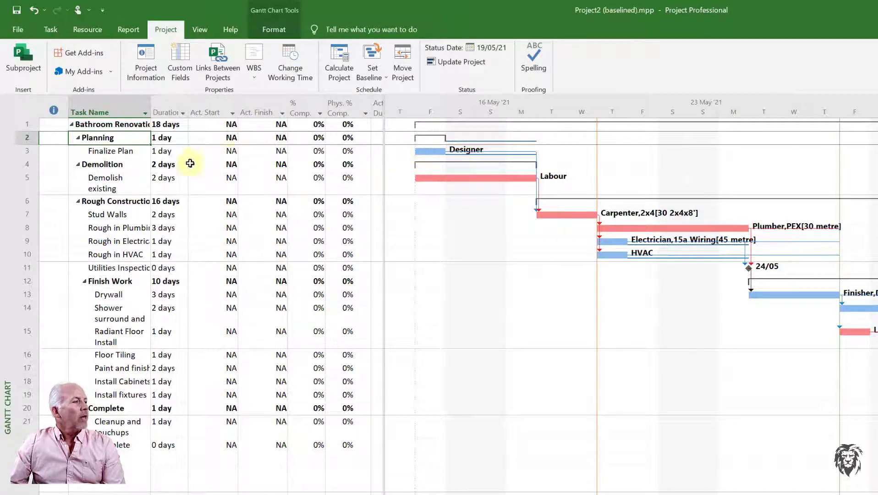
- Set the duration of the Finalize Plan task to 2 days
click(119, 152)
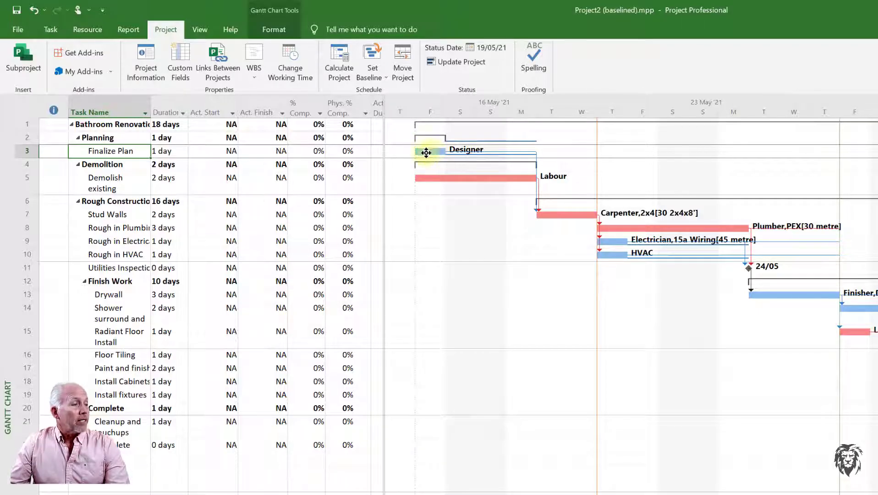
click(184, 151)
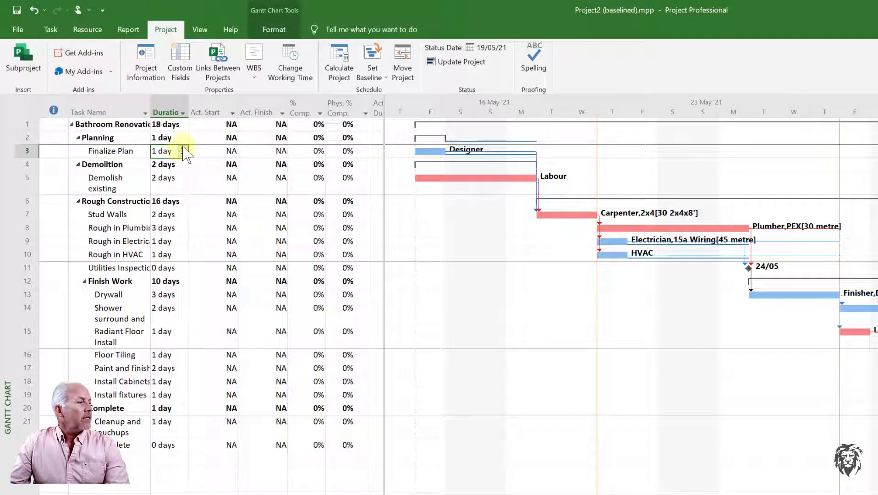
click(182, 149)
- Mark the Finalize Plan task as 100% complete
click(201, 151)
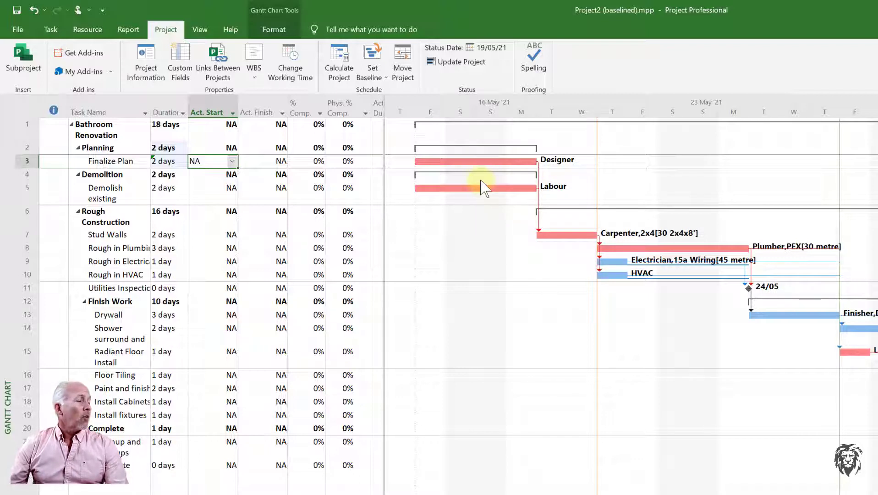
click(50, 30)
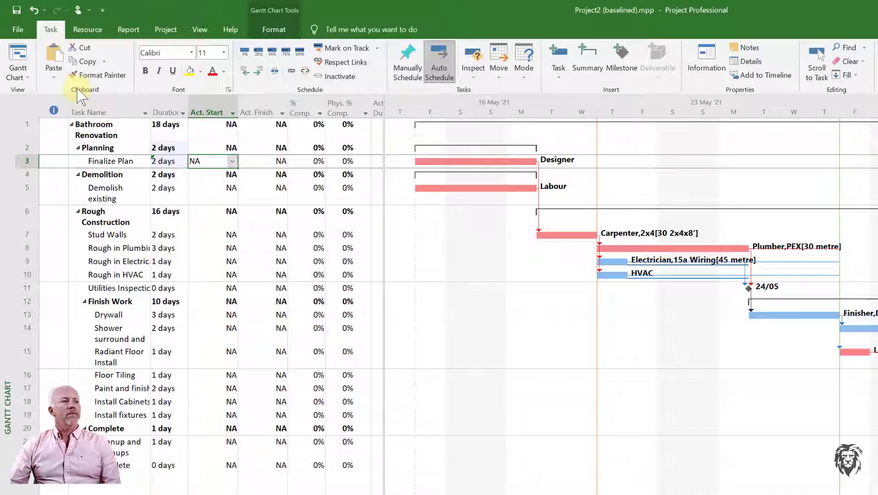
click(300, 51)
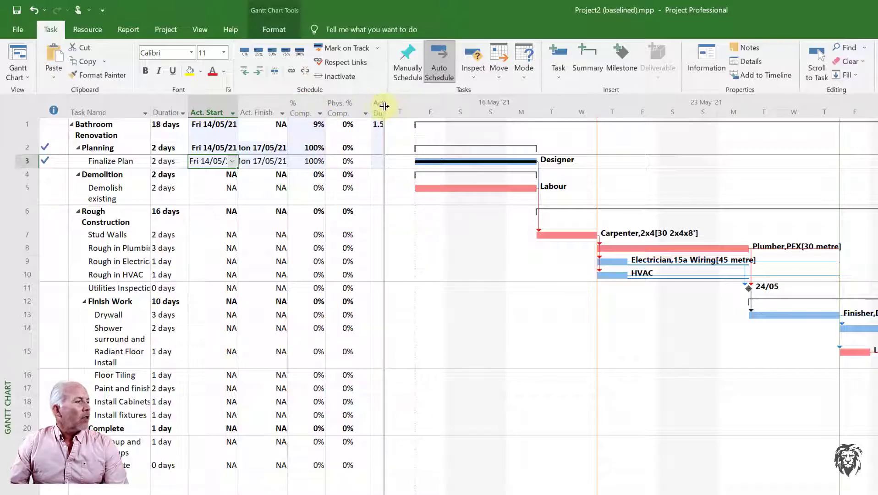
- Widen the table area to examine the actual duration, remaining duration and actual cost columns, and narrow it back to the % Comp. column
drag(384, 106, 414, 118)
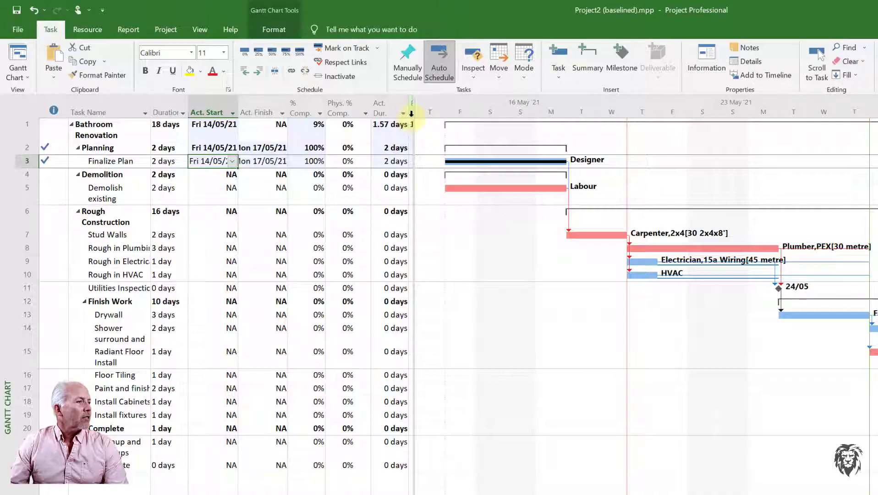
drag(412, 114, 502, 139)
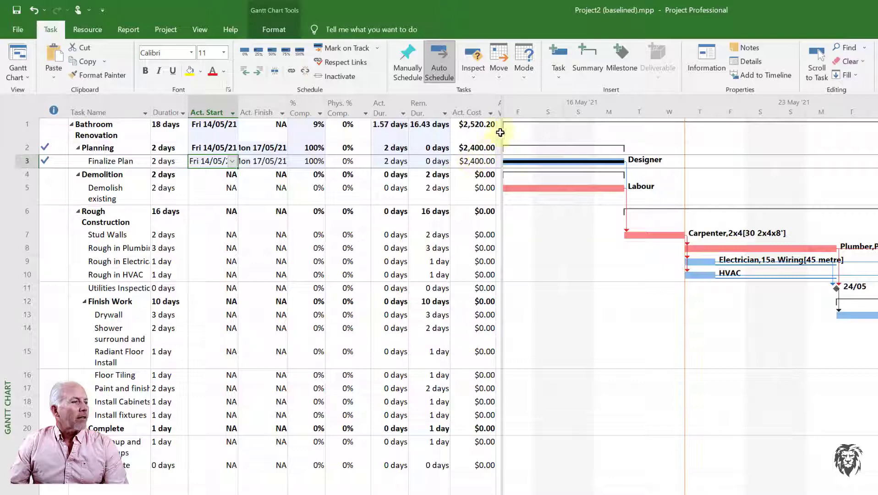
drag(499, 112, 327, 170)
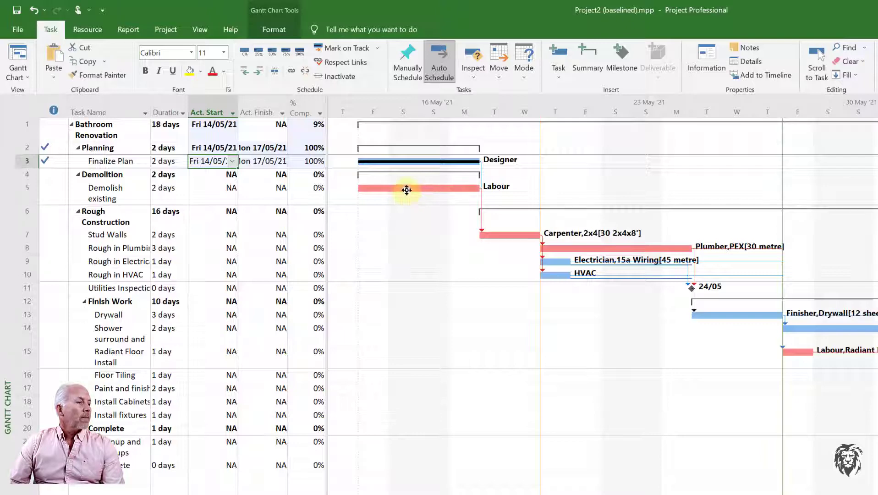
- Move the Demolish existing bathroom task to start Thu 13 May '21, accepting a start before the project start date
drag(405, 190, 377, 188)
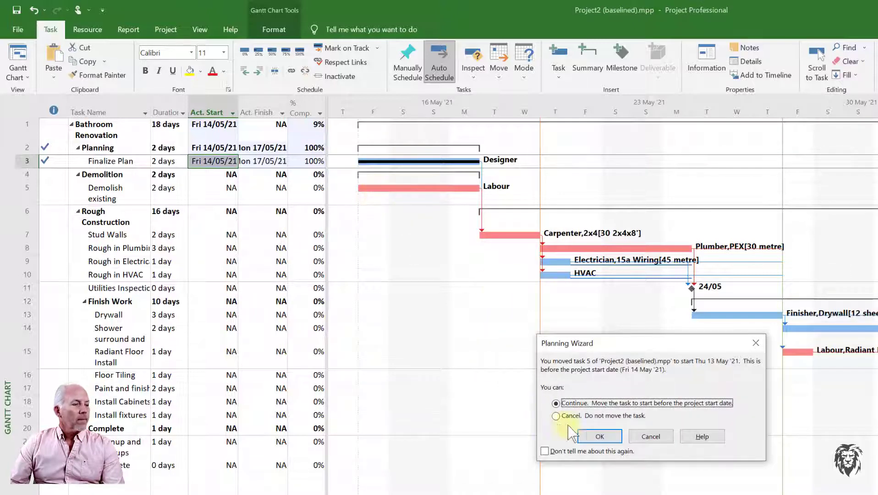
click(614, 438)
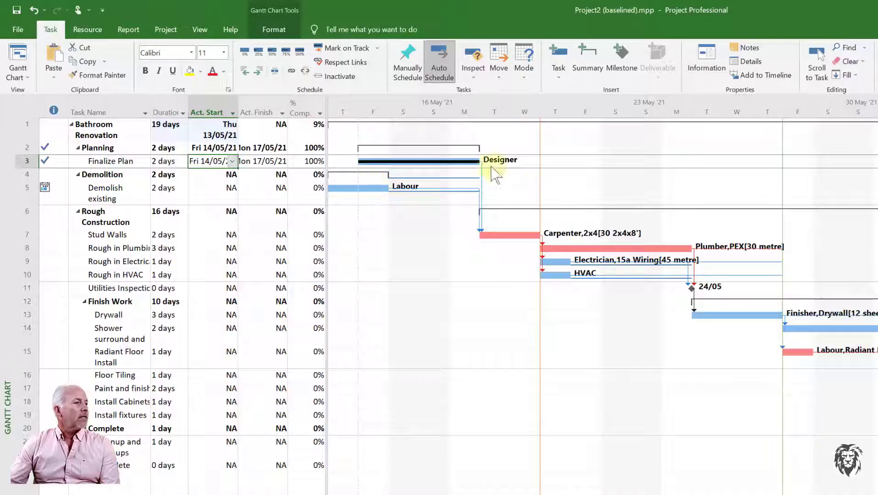
- Reduce the Labour assignment on Demolish existing bathroom to 0.5 units, changing the duration but keeping the amount of work the same
click(88, 29)
click(70, 65)
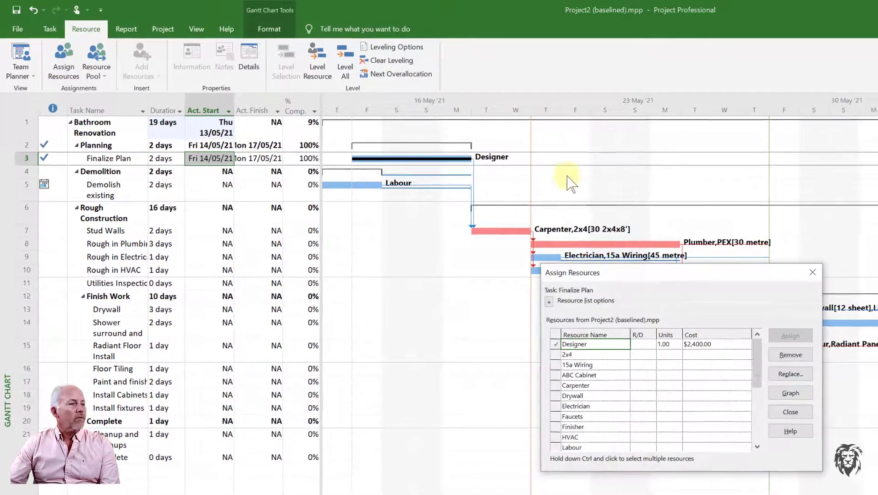
drag(609, 277, 763, 166)
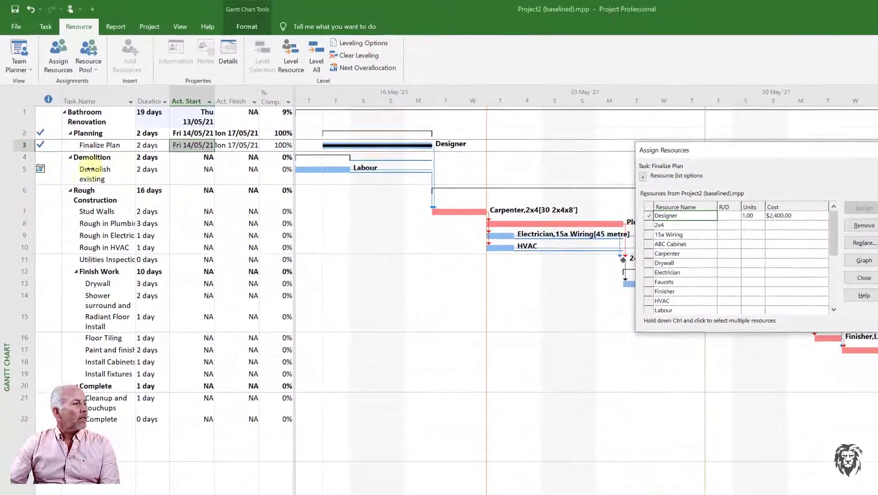
click(94, 176)
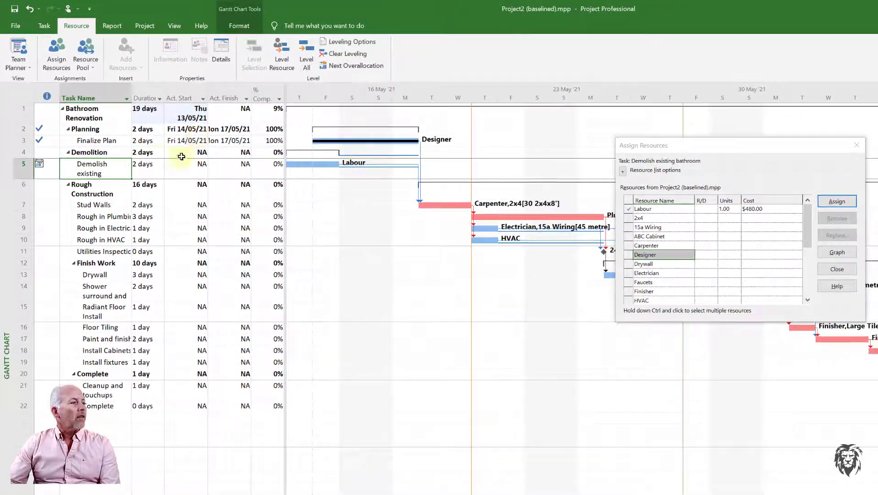
click(723, 208)
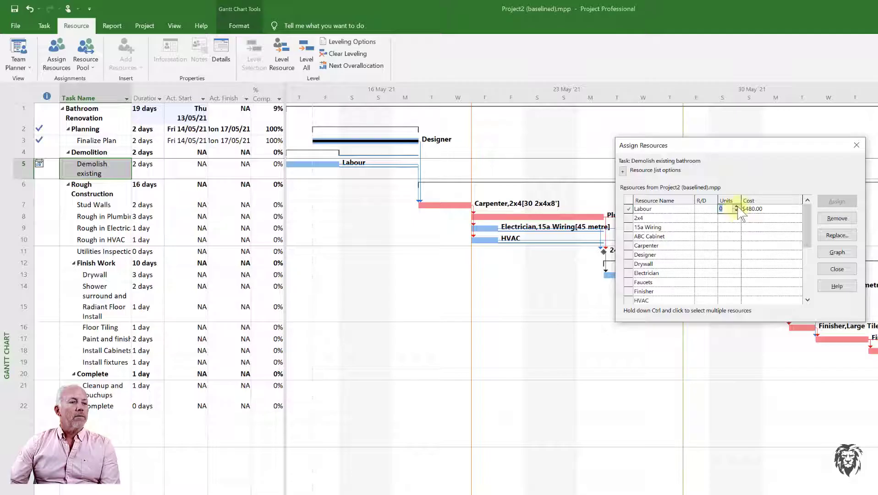
click(736, 207)
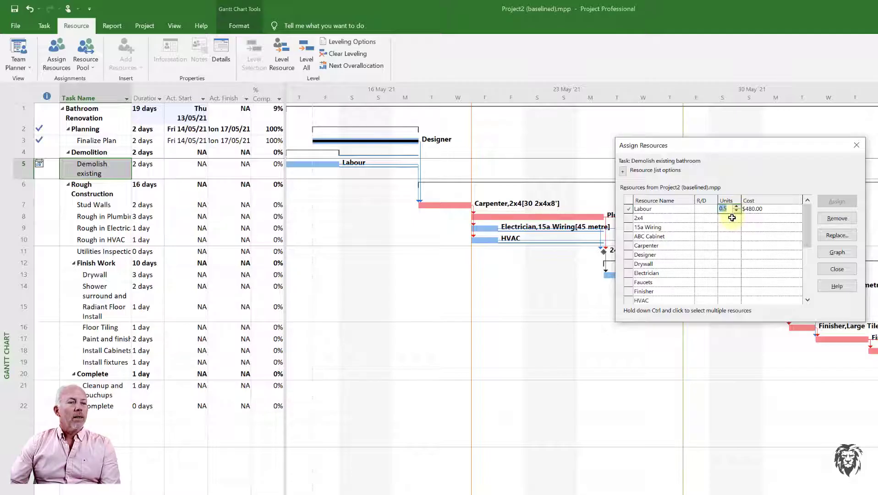
click(731, 217)
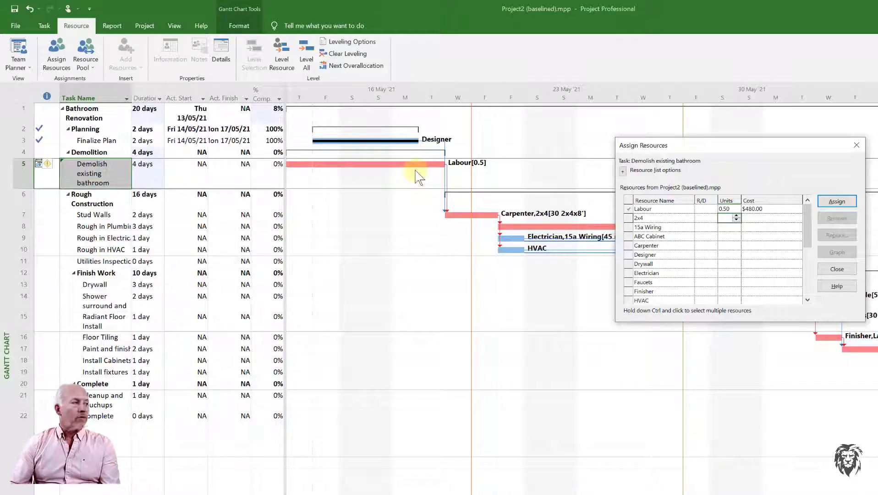
click(48, 165)
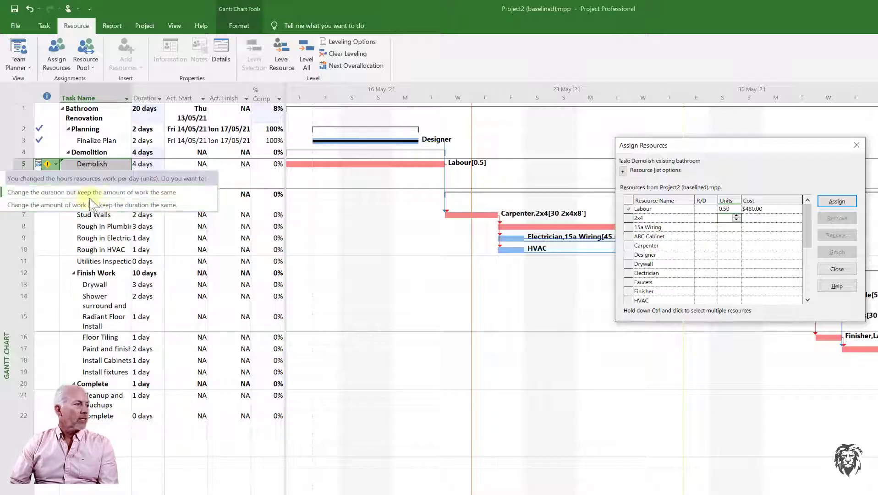
click(68, 192)
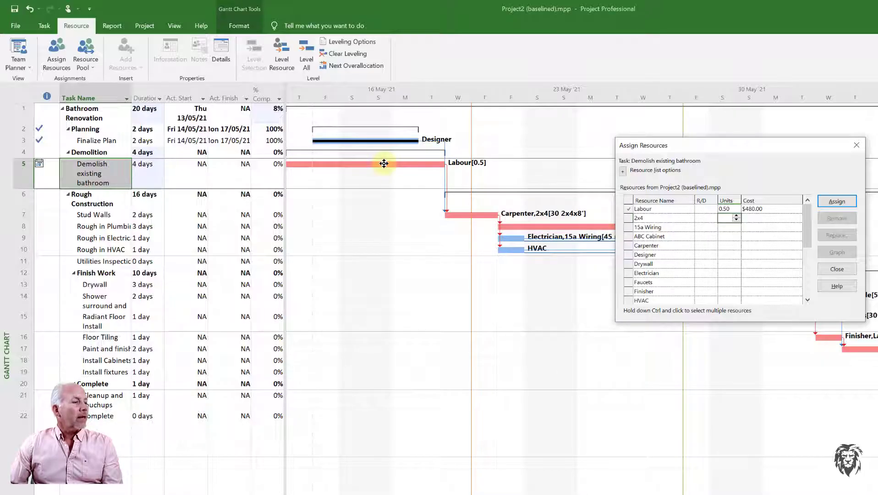
click(856, 145)
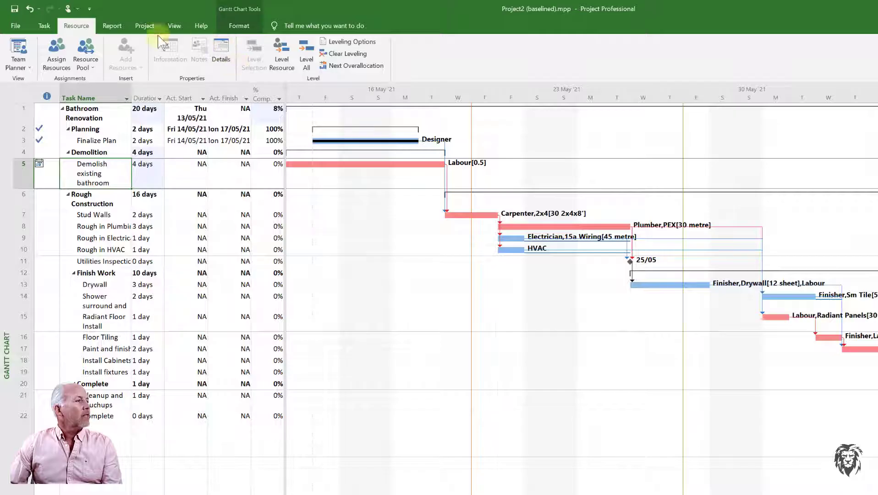
- Mark Demolish existing bathroom as 100% complete and mark the Stud Walls task on track
click(51, 27)
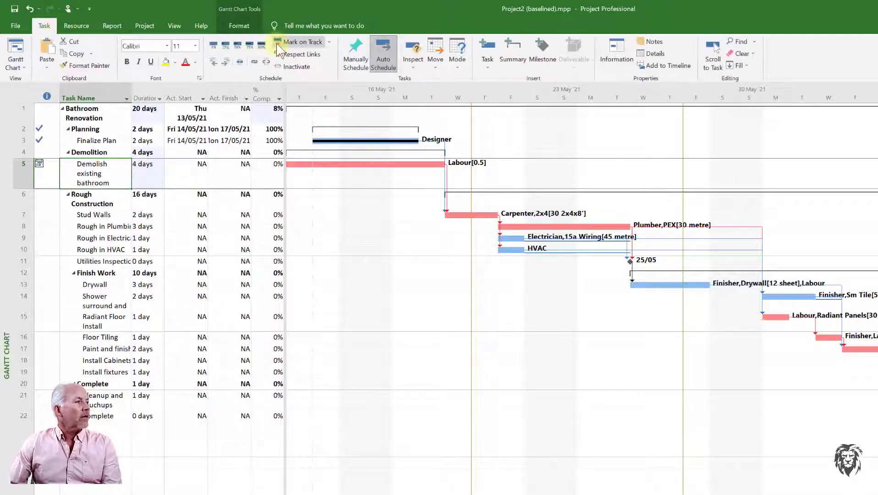
click(261, 45)
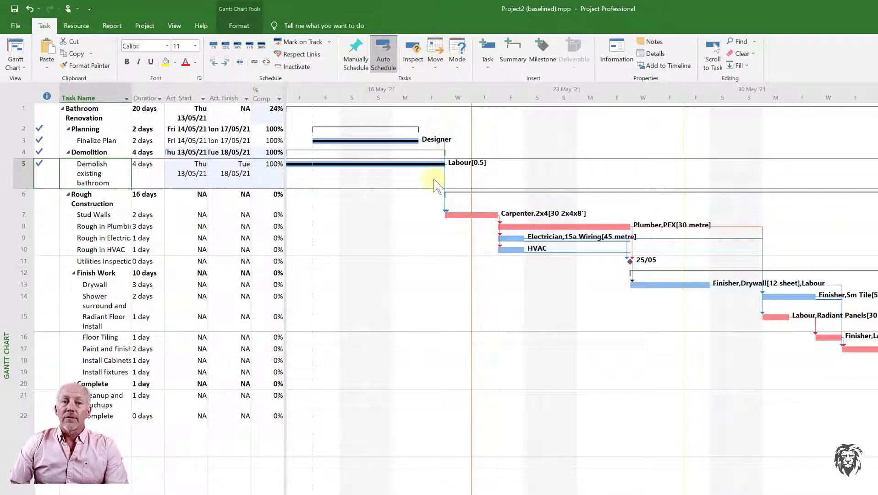
click(120, 214)
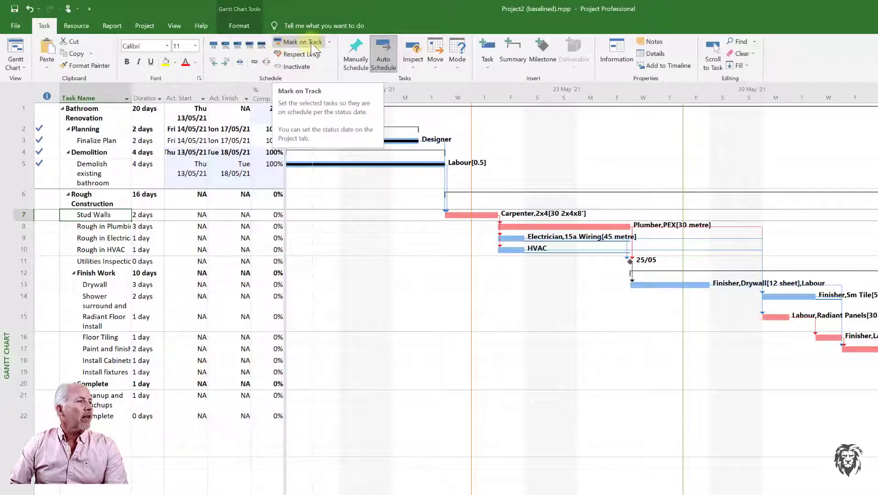
click(287, 44)
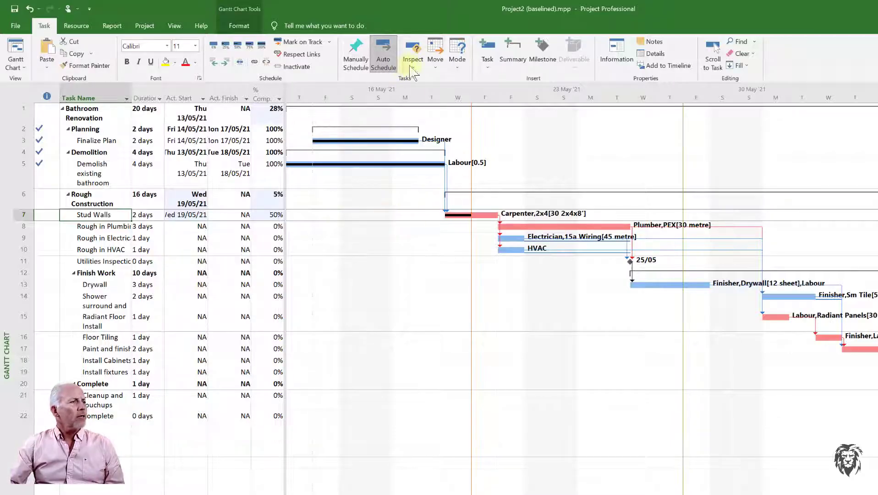
- Set the project status date to Wed 26/05/2021 and mark the Stud Walls task on track against it
click(145, 26)
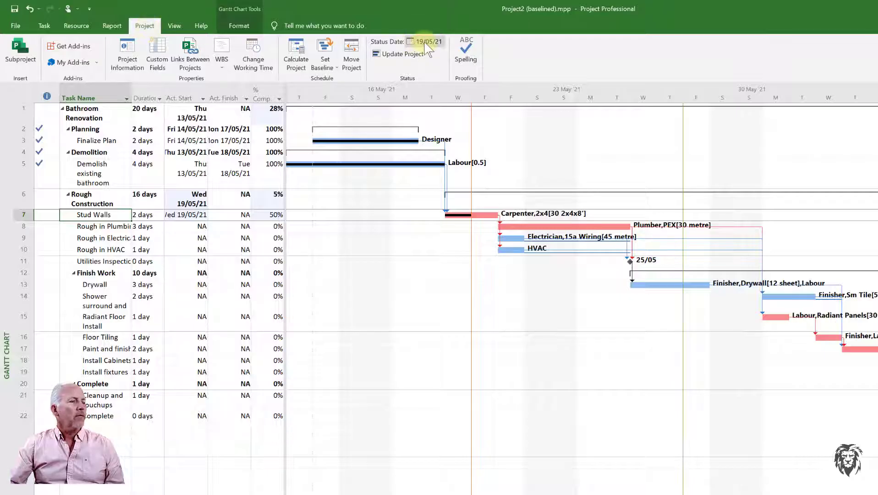
click(426, 42)
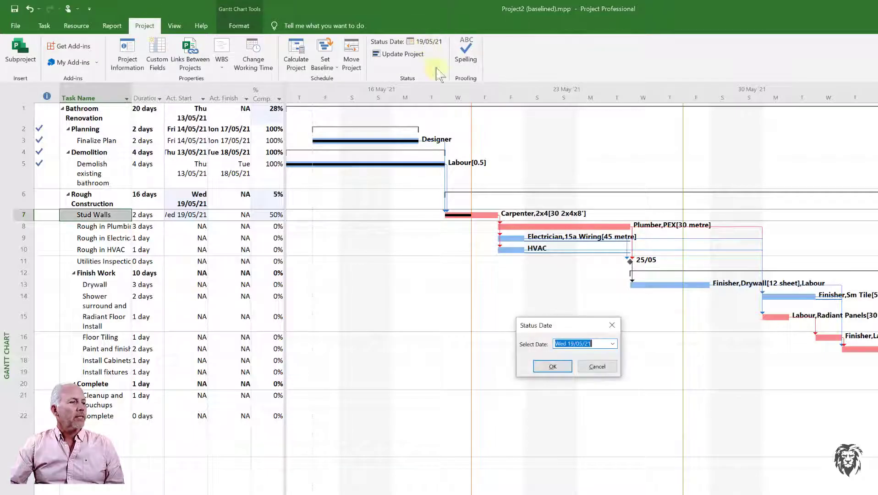
click(616, 344)
click(572, 408)
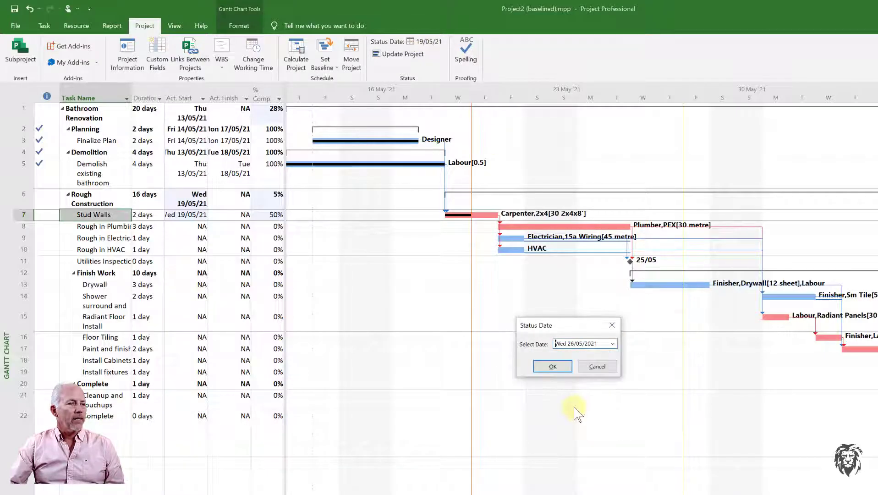
click(554, 366)
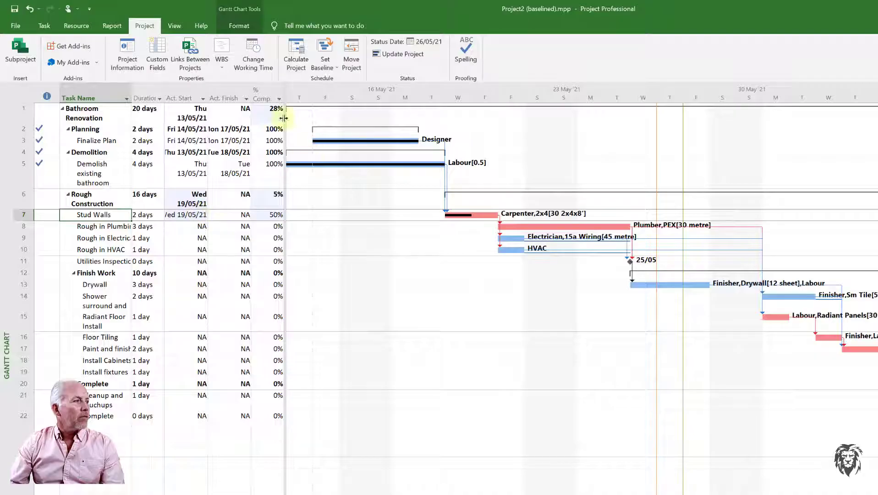
click(46, 27)
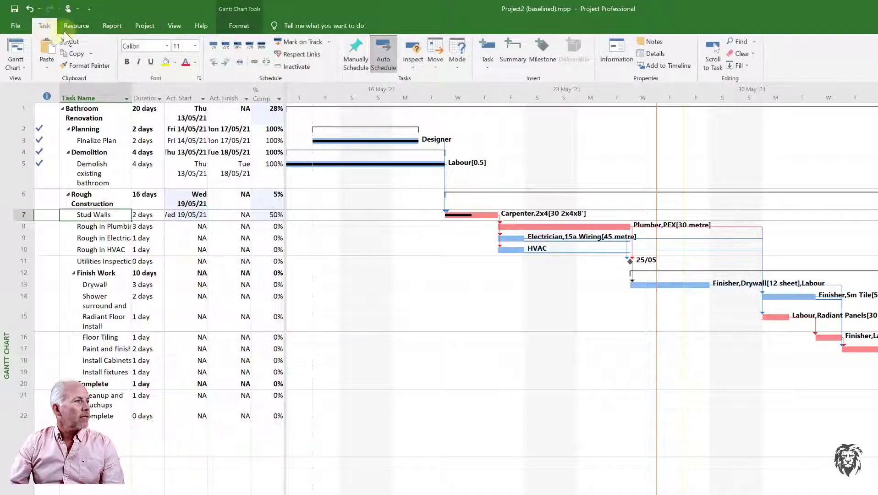
click(292, 42)
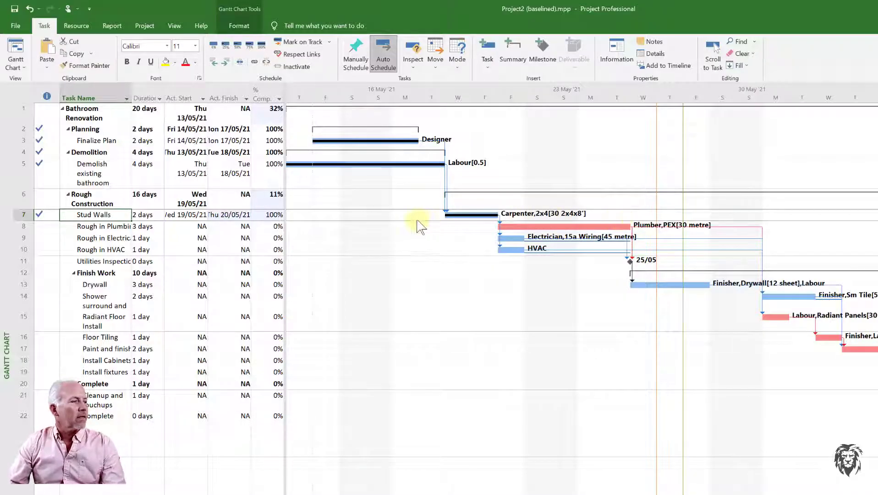
- Set the duration of the Rough in Plumbing task to 2 days and mark it as 100% complete
click(106, 227)
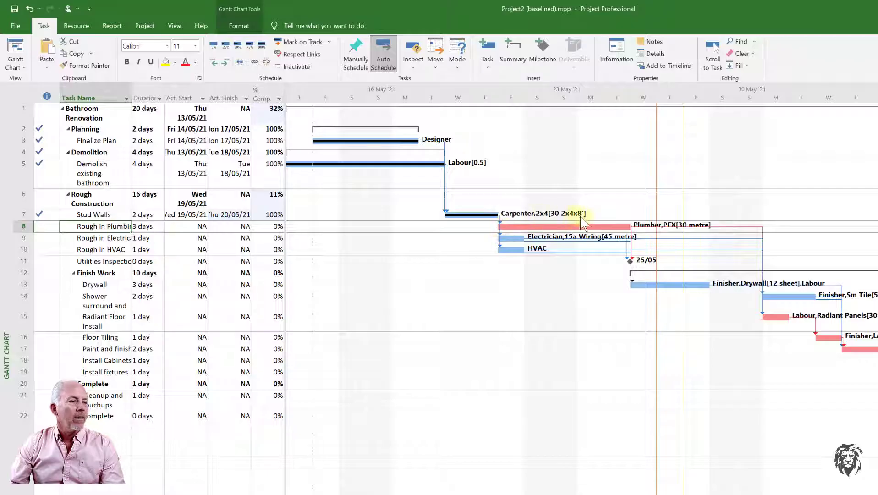
click(142, 225)
click(160, 228)
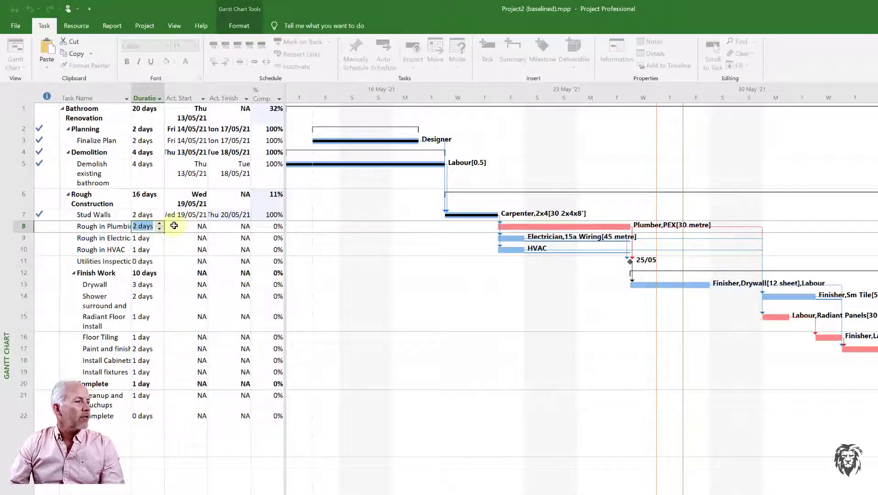
click(125, 227)
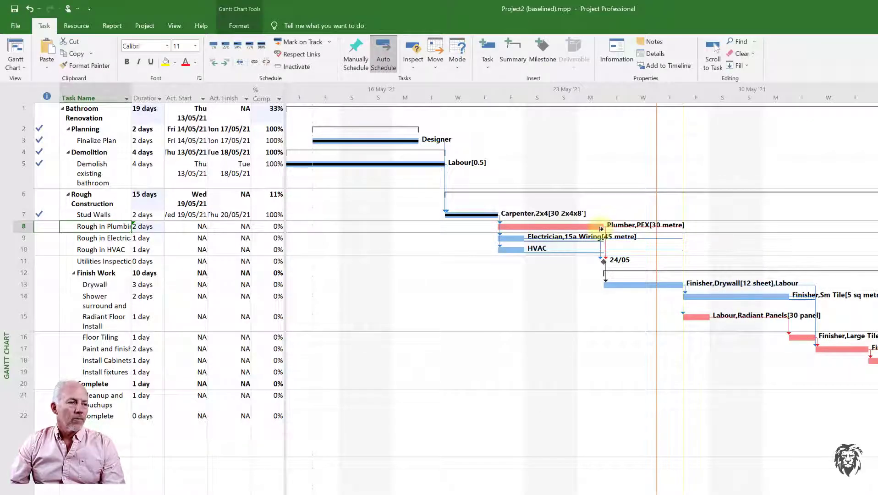
mouse_move(512, 225)
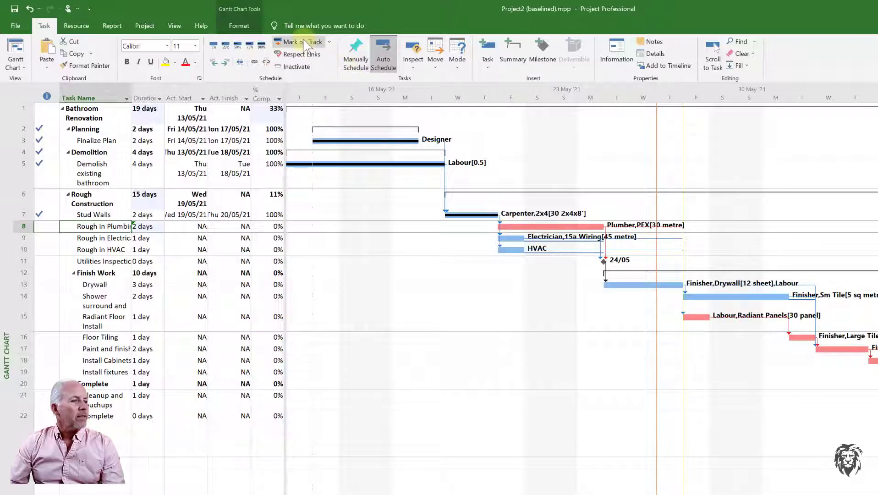
click(261, 46)
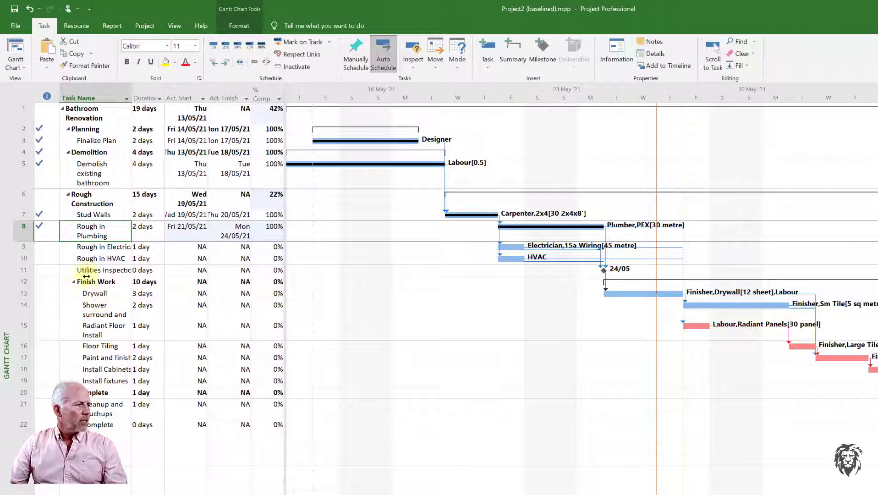
- Move the incomplete parts of the Drywall task forward to the status date and check its indicators
click(85, 294)
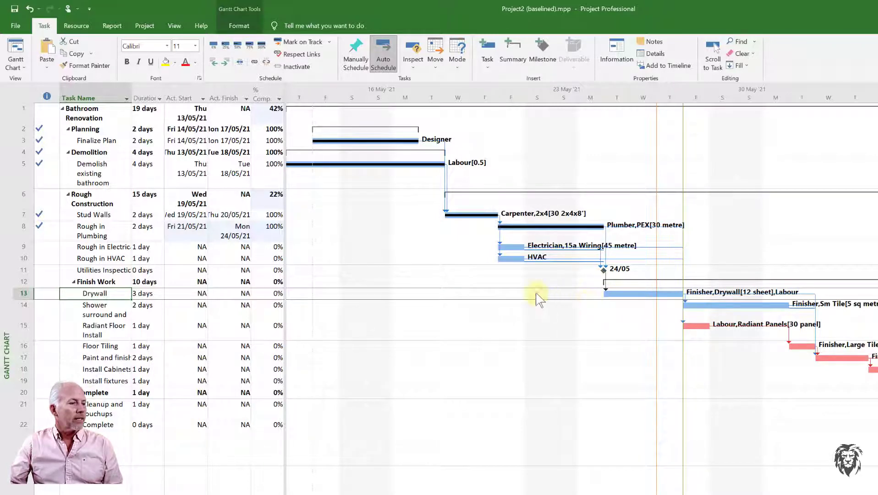
click(435, 50)
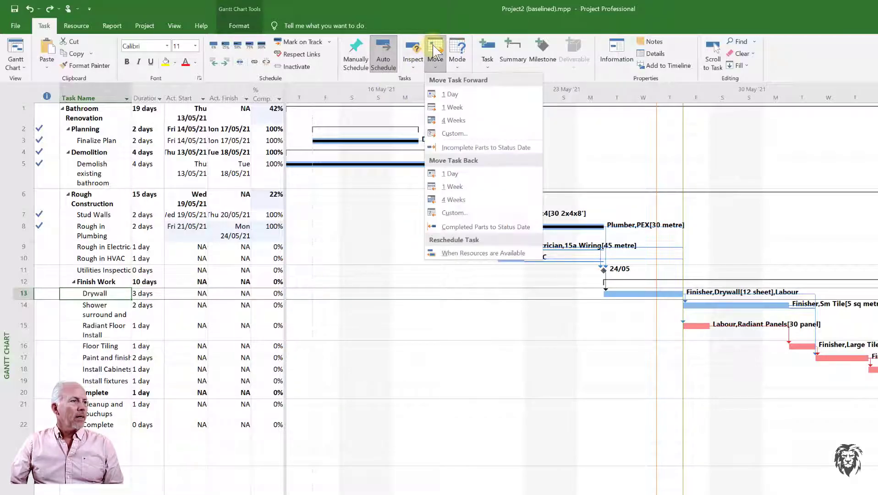
click(451, 144)
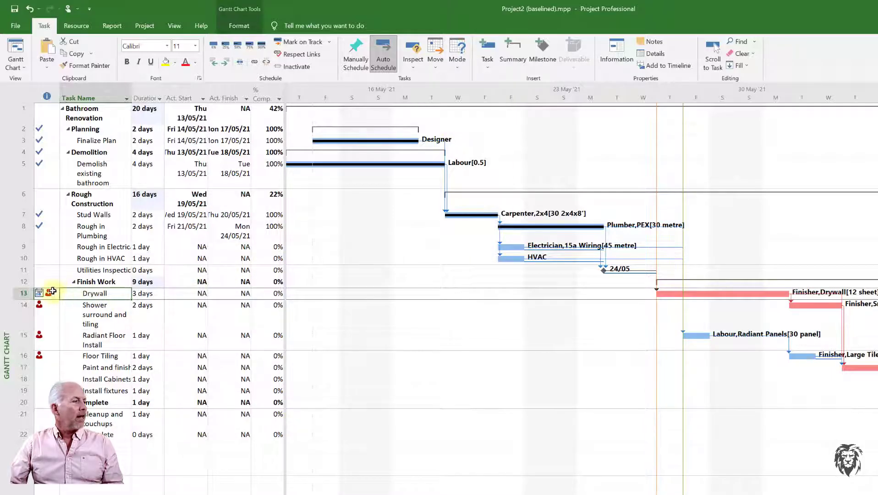
mouse_move(37, 294)
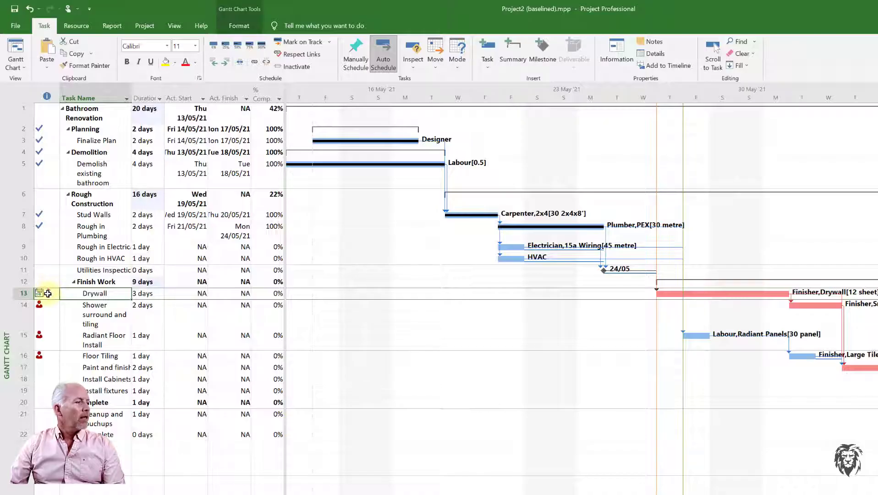
mouse_move(47, 297)
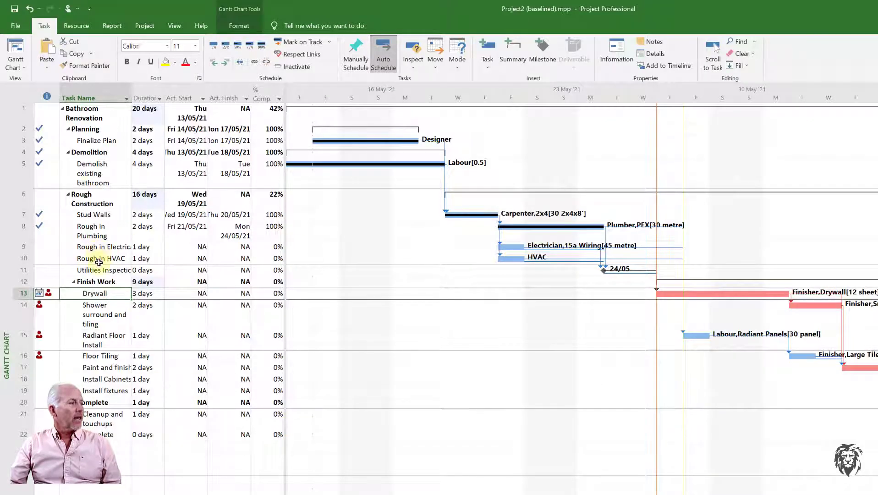
- Mark all tasks in the project on track as of the status date
click(20, 92)
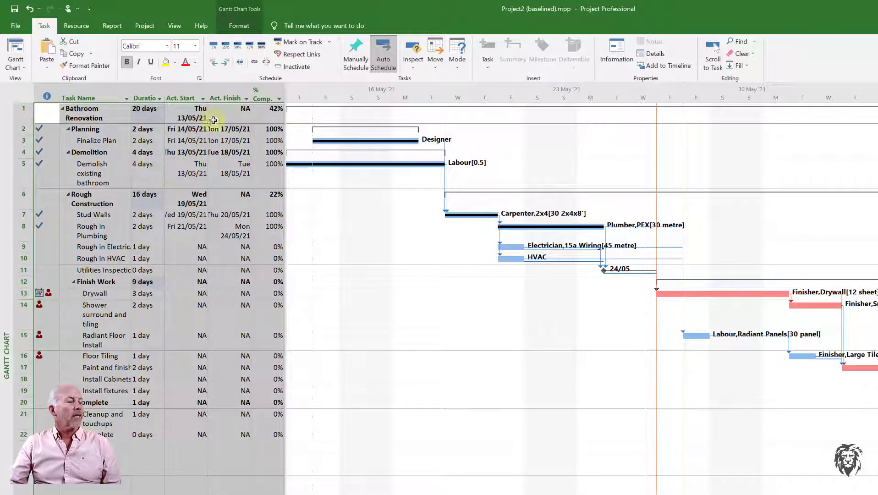
click(302, 43)
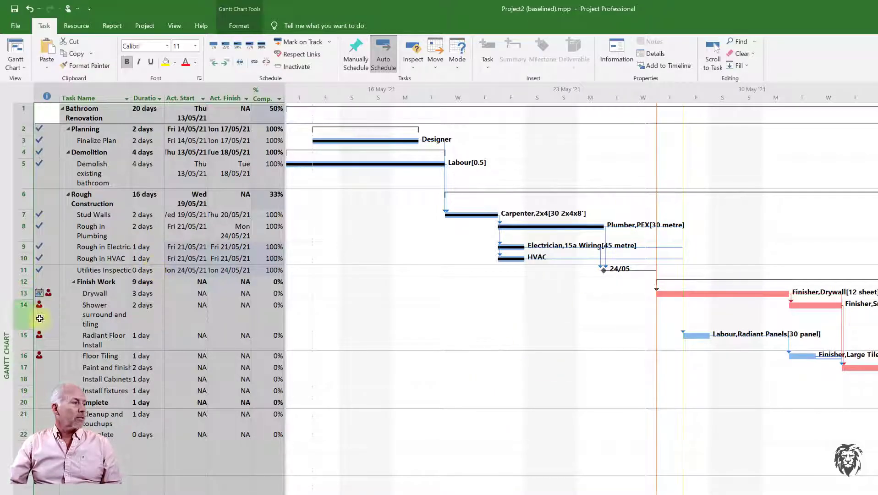
- Check the indicators of the Drywall and Shower surround and tiling tasks and switch to the Leveling Gantt view
click(53, 294)
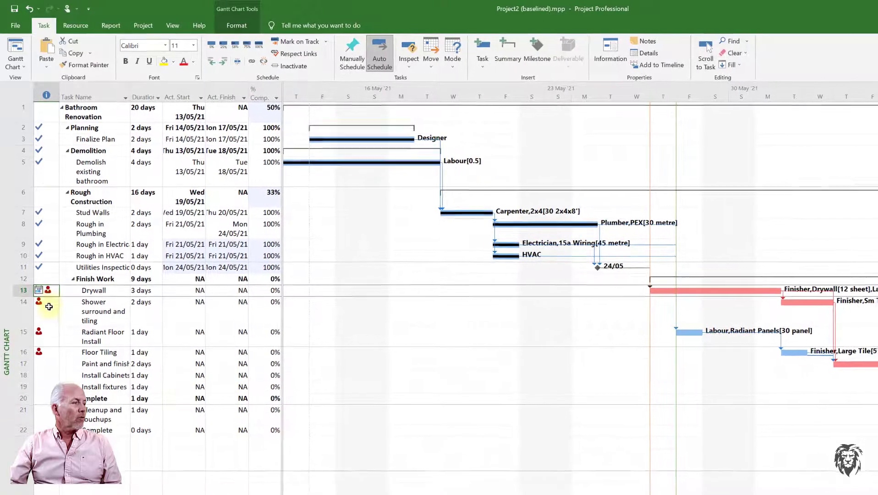
mouse_move(49, 308)
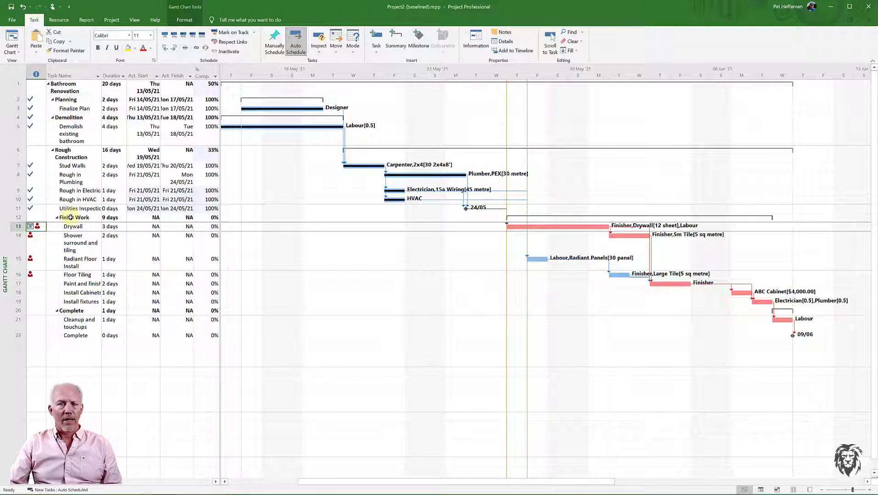
right_click(4, 163)
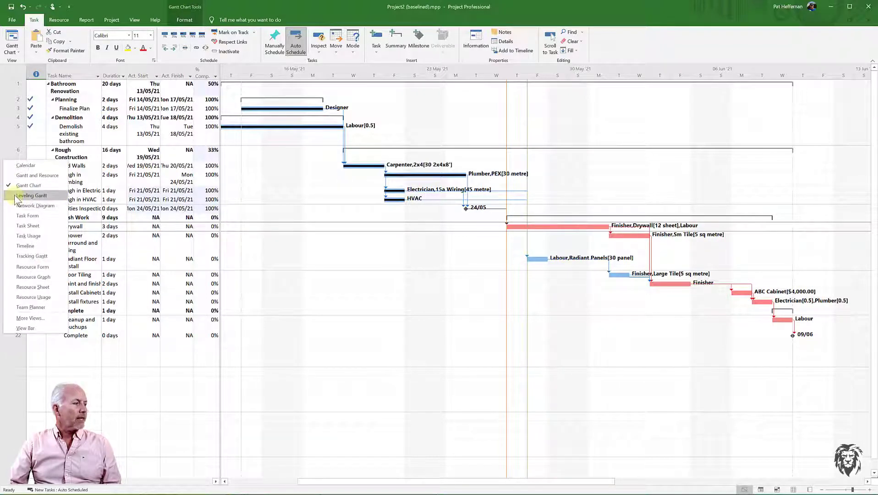
click(30, 195)
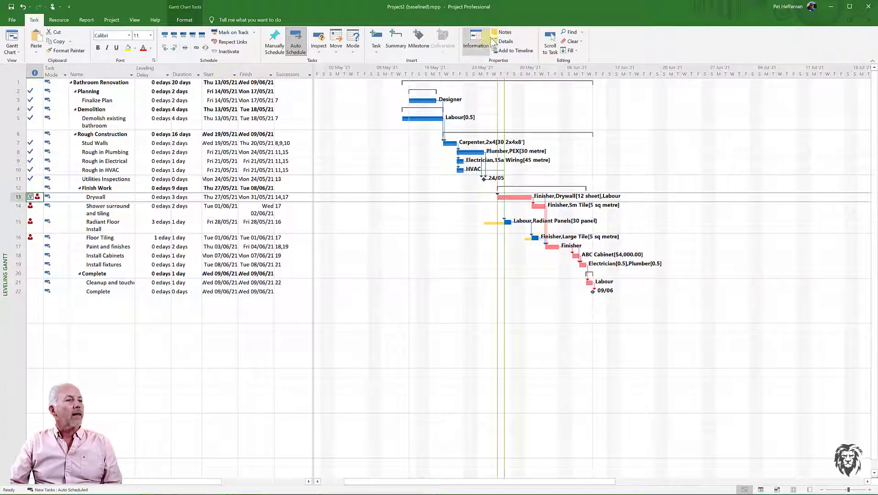
- Fit the entire project in the chart and set the leveling delay of Radiant Floor Install to 7 edays
click(134, 20)
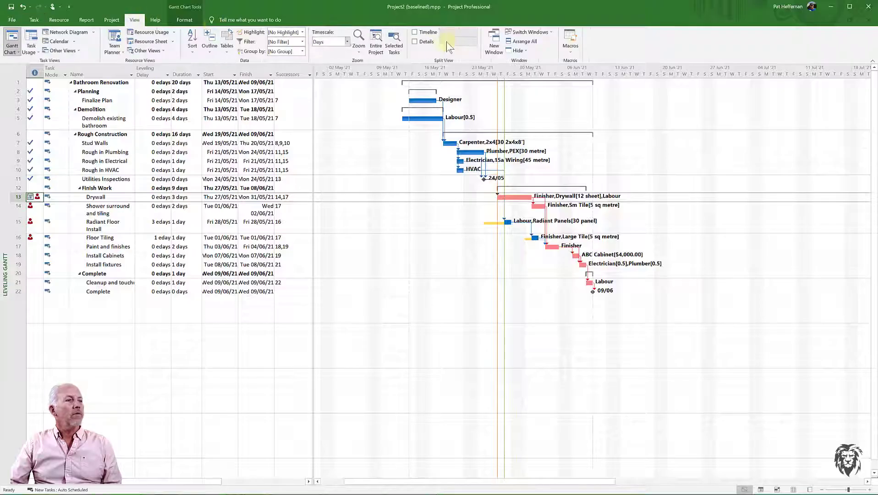
click(375, 48)
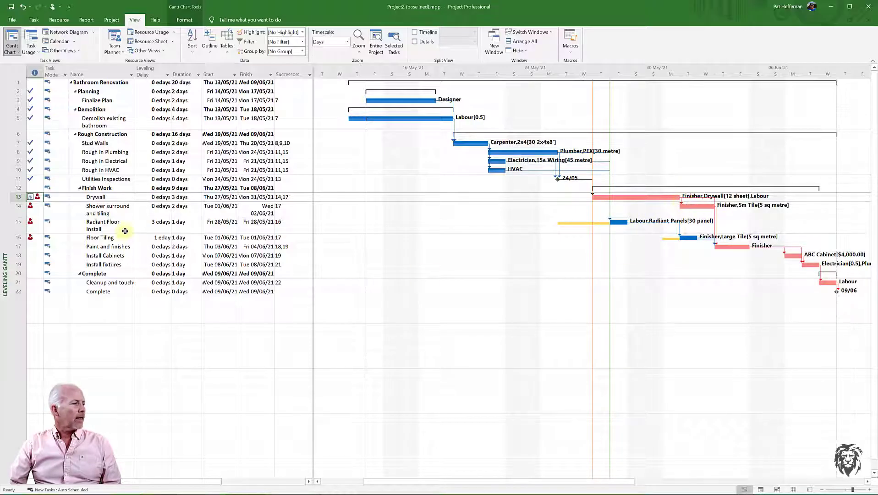
click(148, 222)
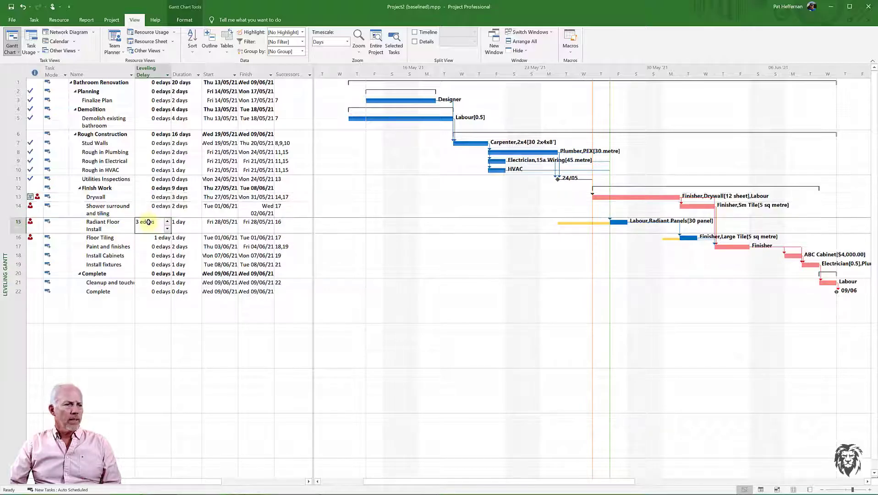
click(165, 223)
click(168, 221)
click(168, 220)
click(168, 221)
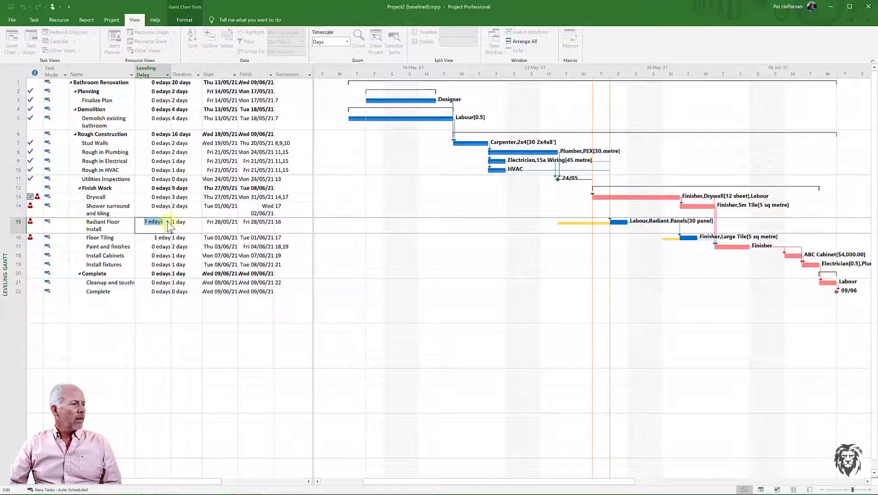
click(175, 222)
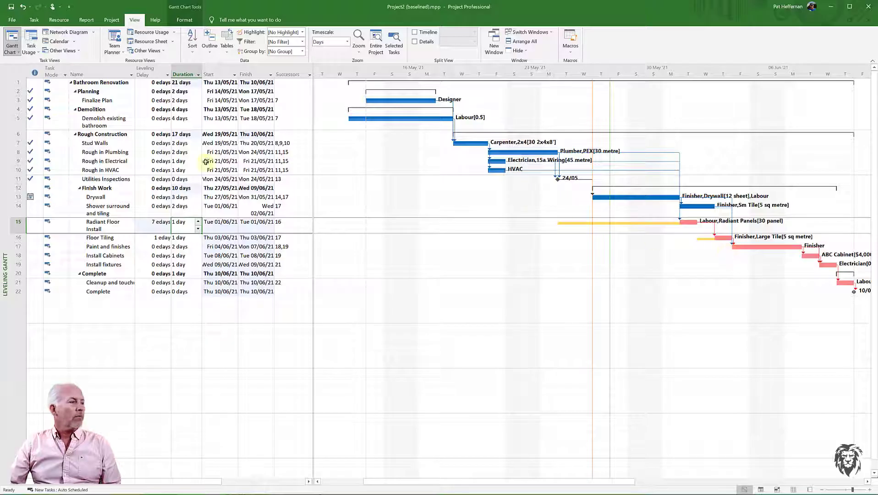
- Switch to the Gantt Chart view and add the note "Late start due to employee illness." to the Drywall task
right_click(3, 135)
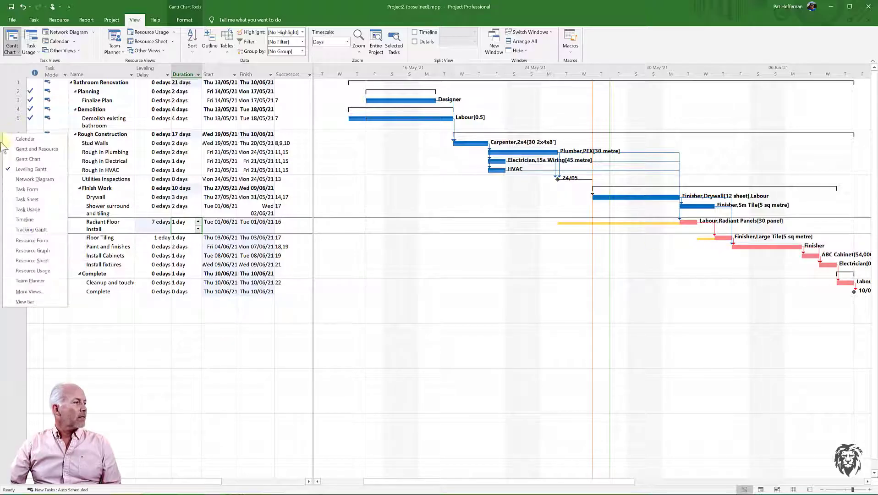
click(13, 163)
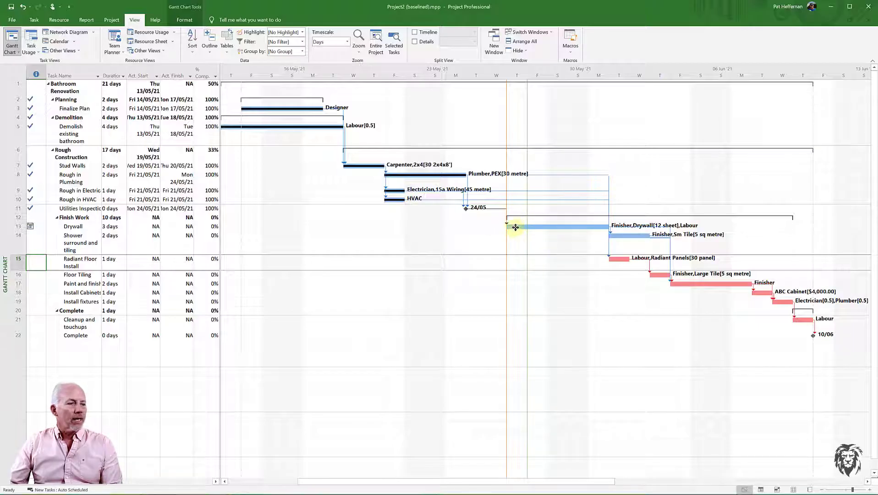
click(122, 229)
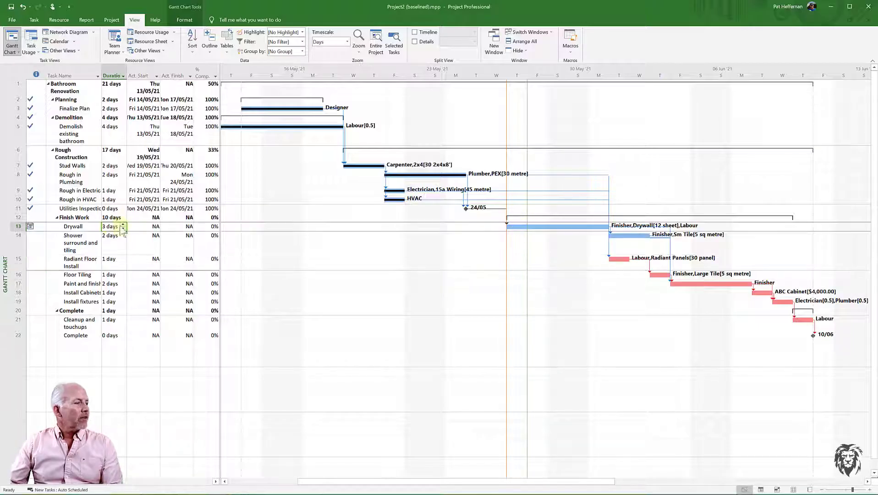
double_click(83, 226)
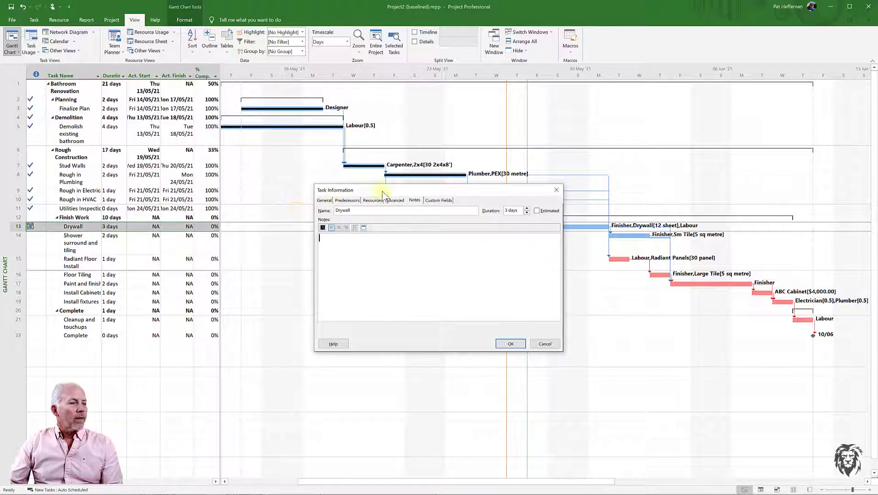
click(414, 200)
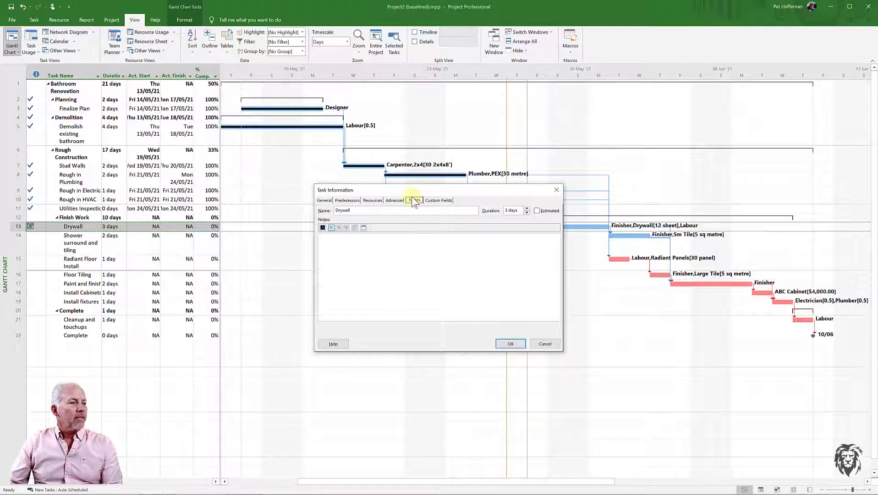
click(352, 241)
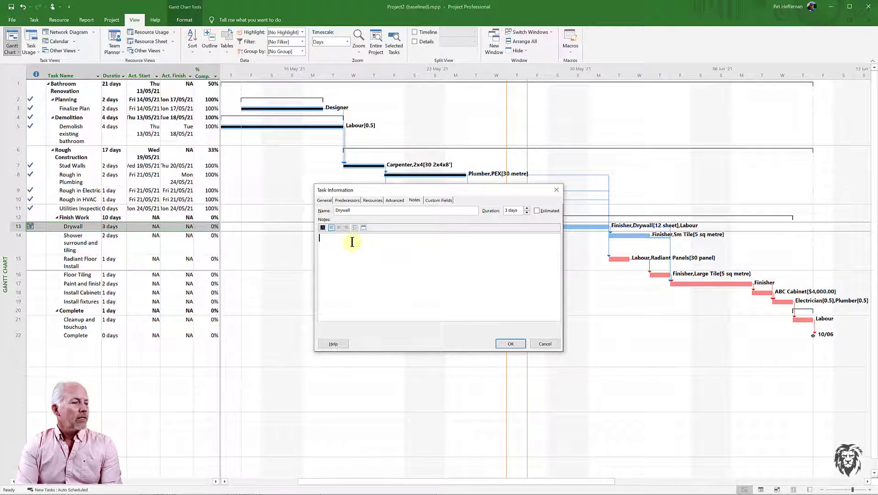
text(Late star)
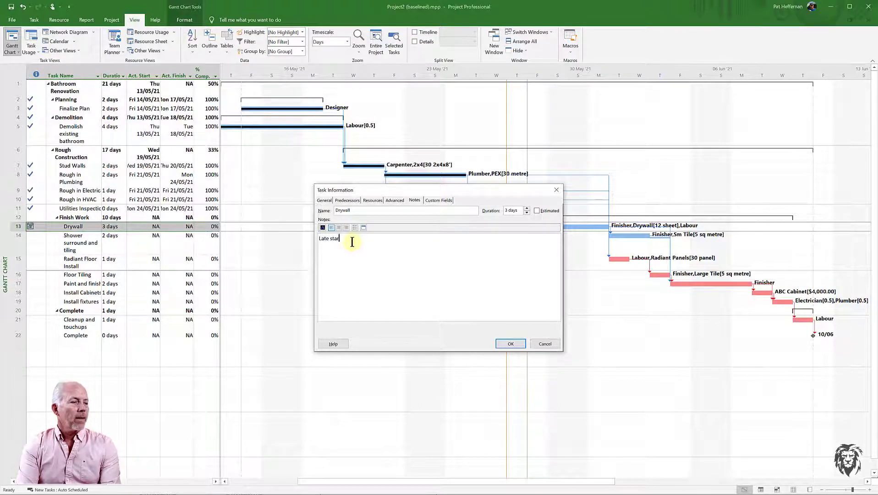
text(t due to )
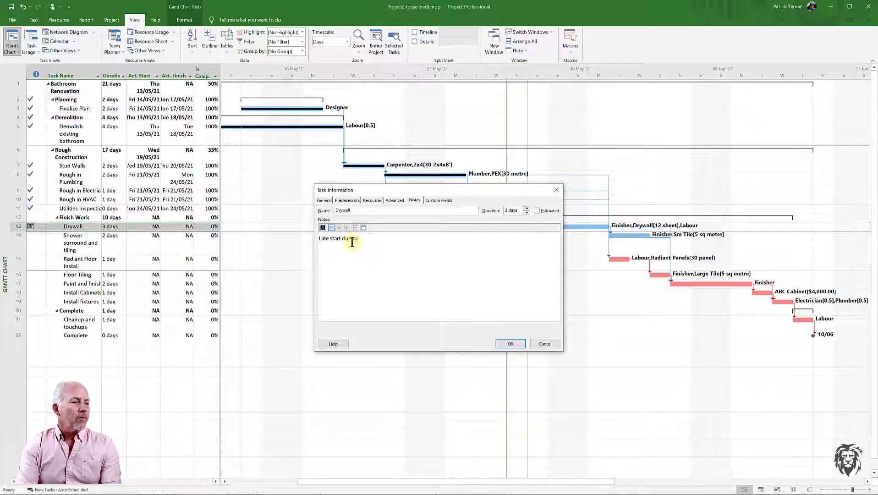
text(employe)
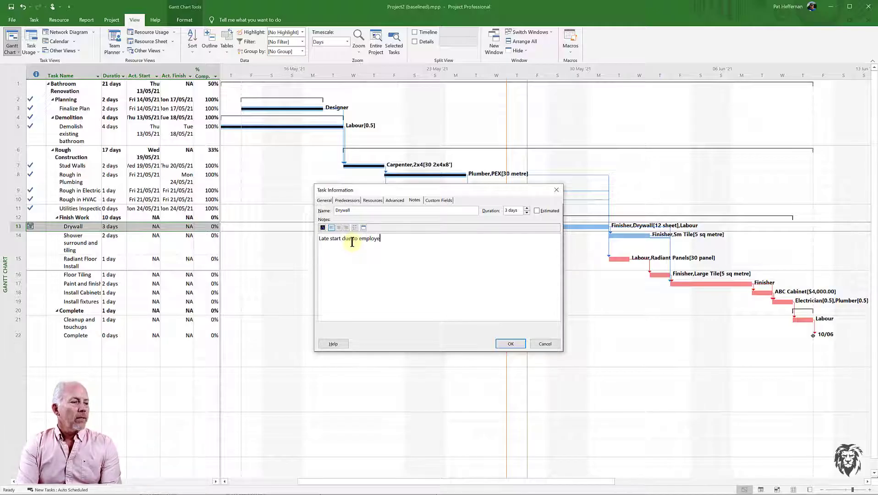
text(e illness.)
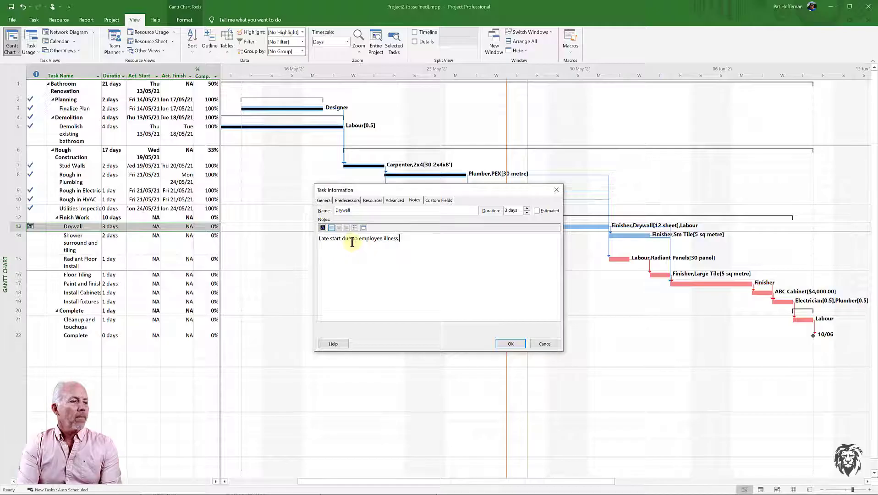
click(512, 345)
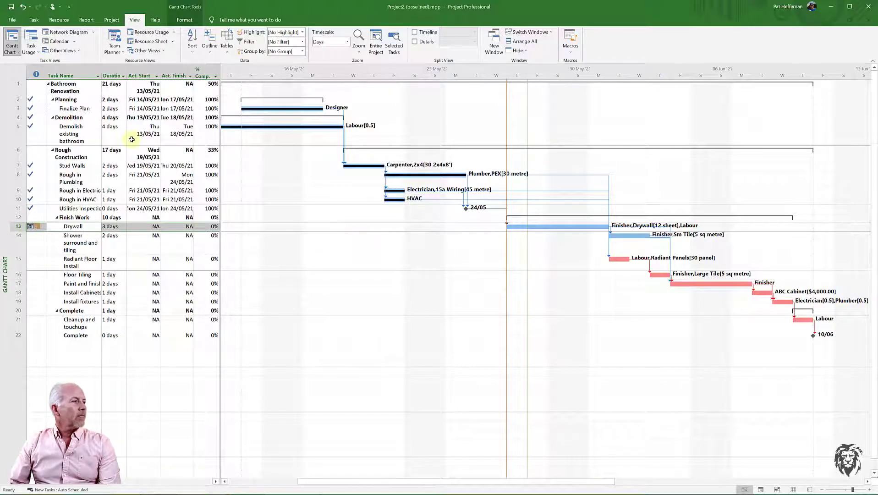
- Show the Cost table and widen the table area to include the Variance, Actual and Remaining columns
right_click(17, 70)
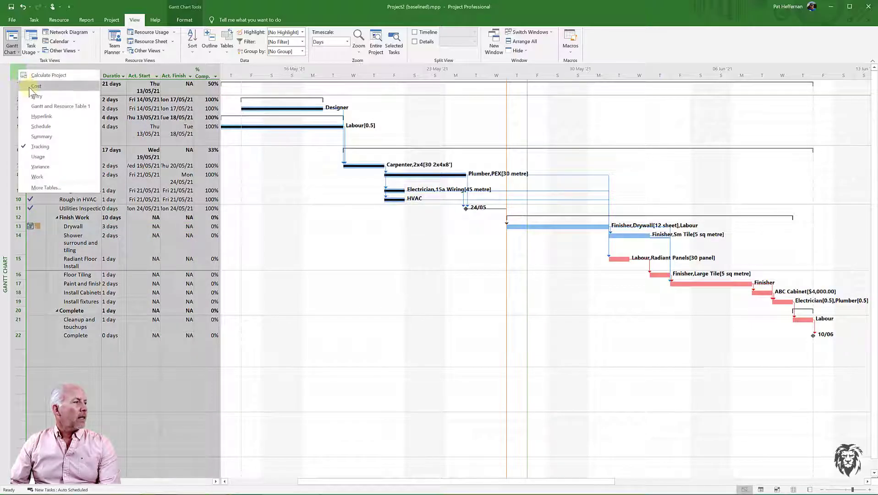
click(29, 87)
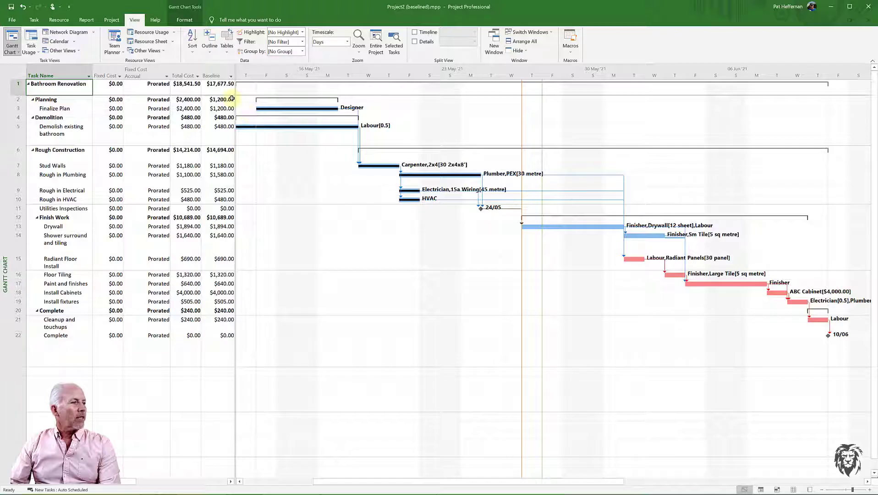
drag(234, 99, 339, 121)
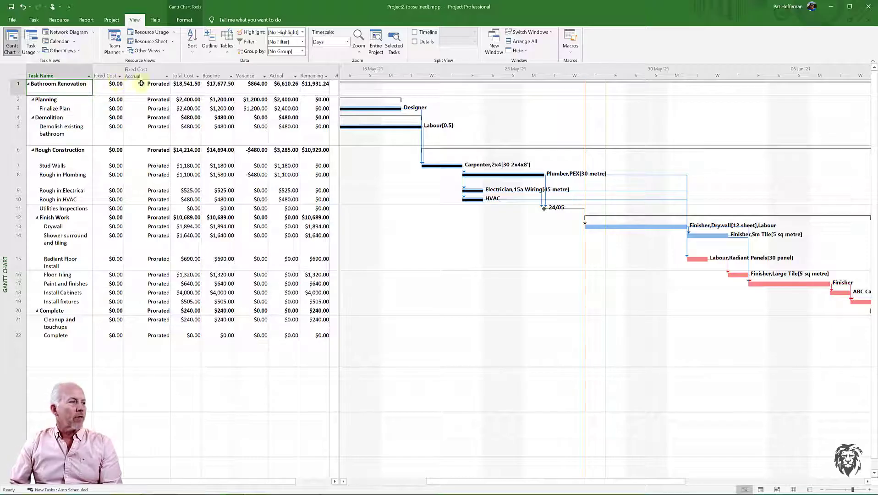
- Compare the project's baseline and total cost, and examine the cost variances of Rough Construction, Rough in Plumbing and Finalize Plan
click(222, 85)
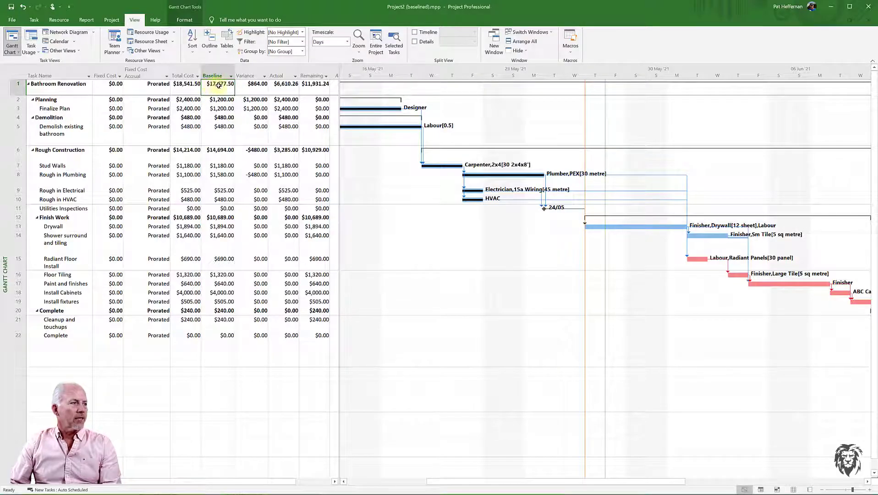
click(192, 90)
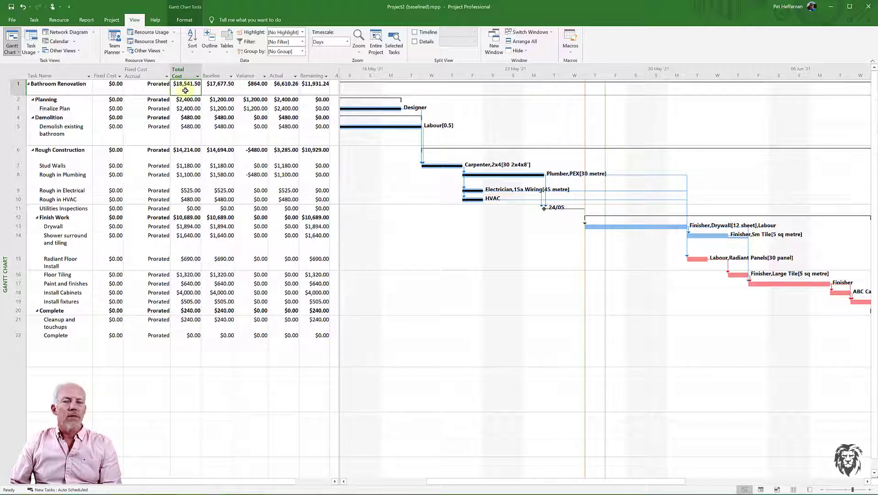
click(252, 88)
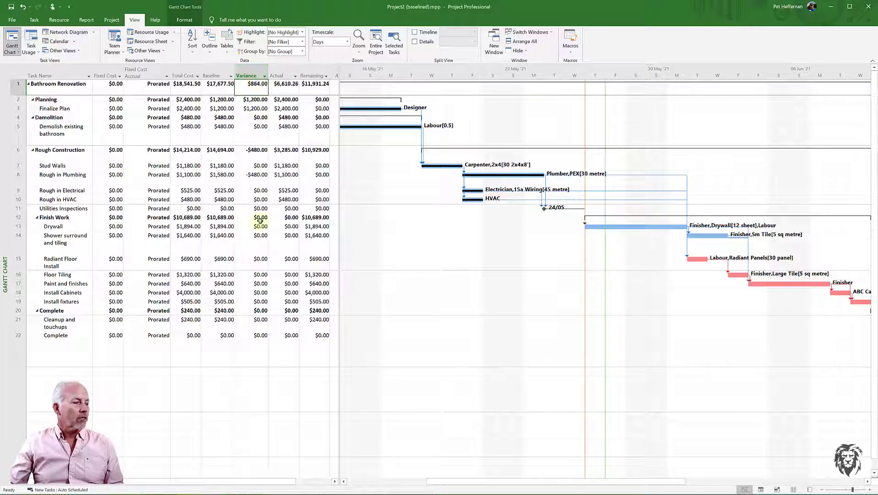
click(254, 150)
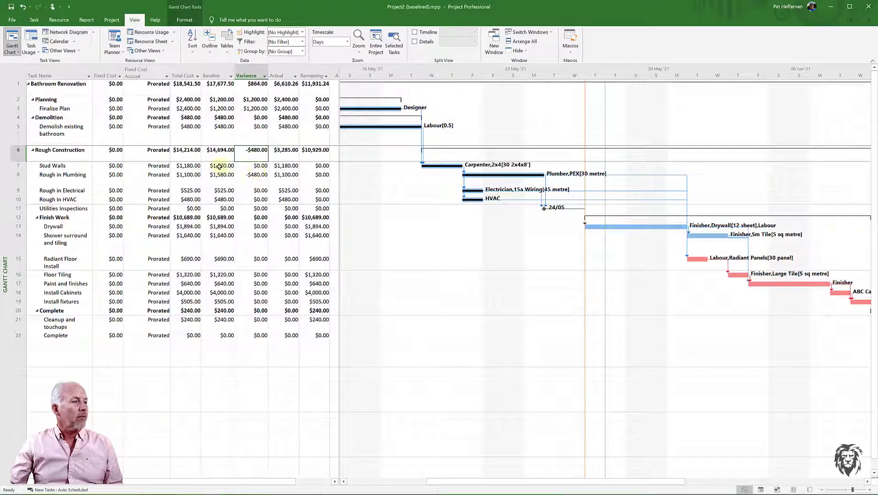
click(255, 177)
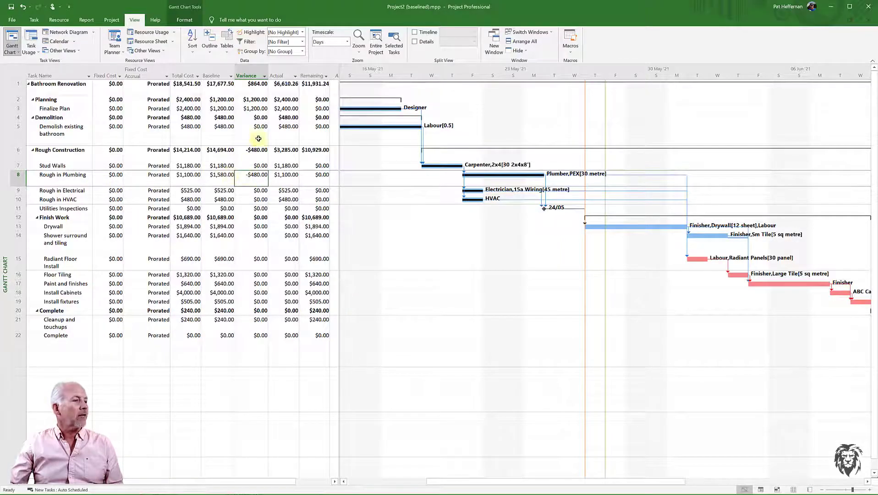
click(254, 109)
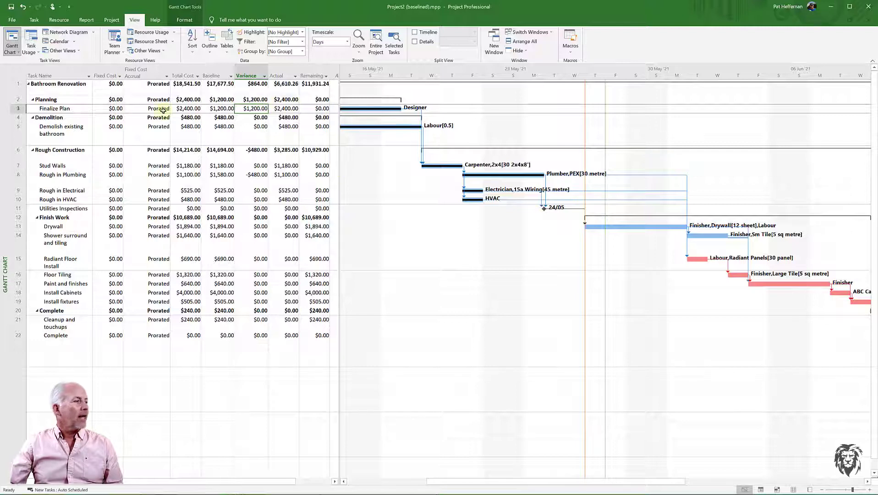
- Check the project's finish variance in the Variance table and switch to the Tracking Gantt view
right_click(22, 70)
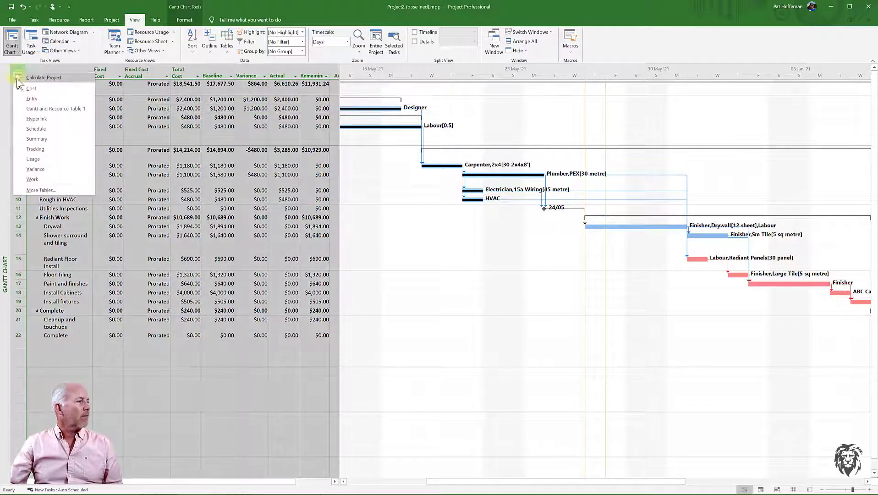
click(36, 169)
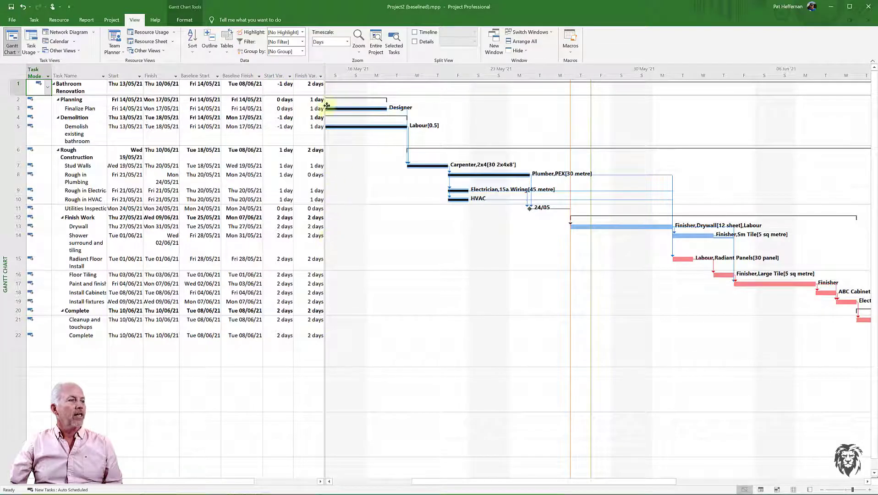
click(316, 85)
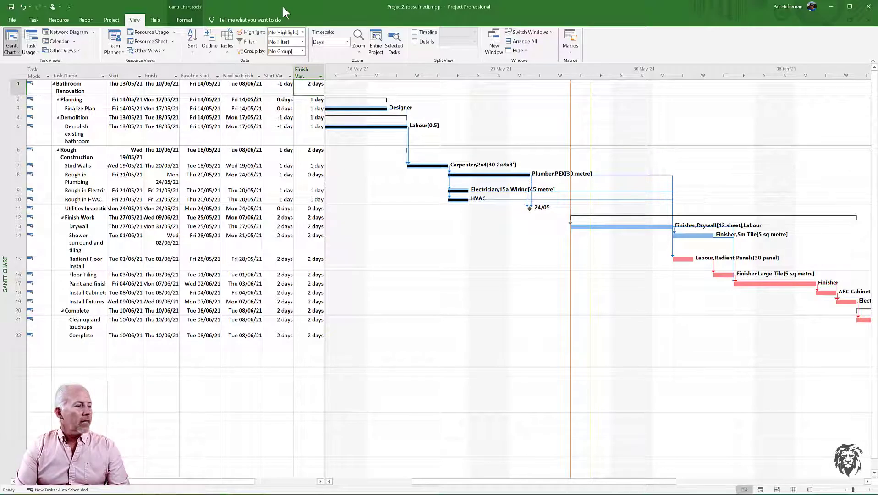
right_click(7, 146)
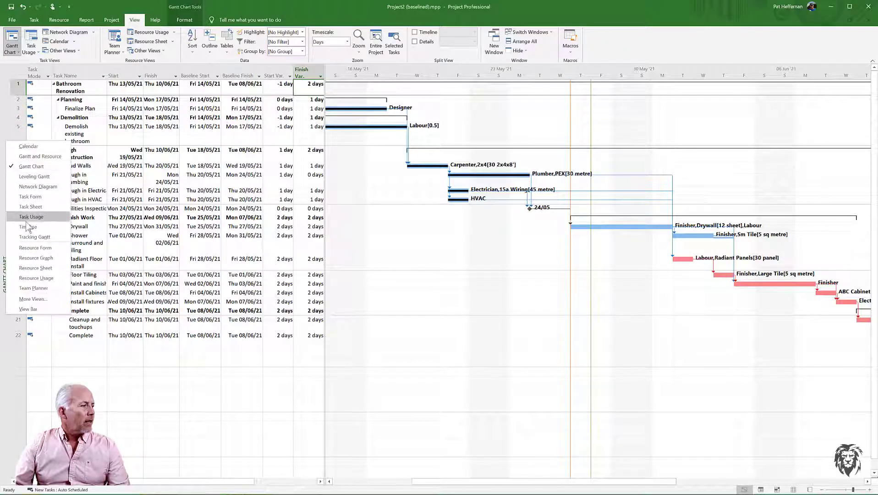
click(34, 237)
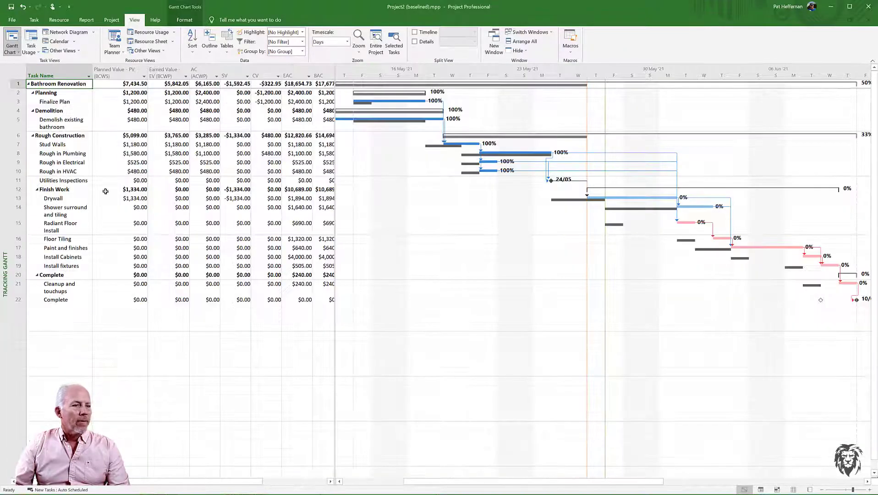